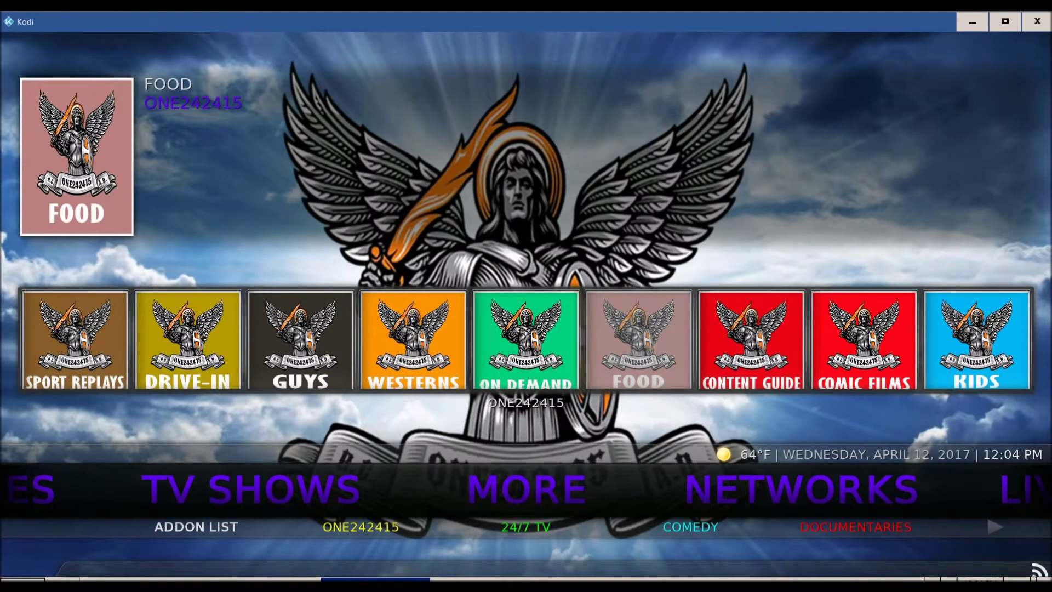
Step: Leave the FOOD tile and switch the home menu to the TV SHOWS section
key(Down)
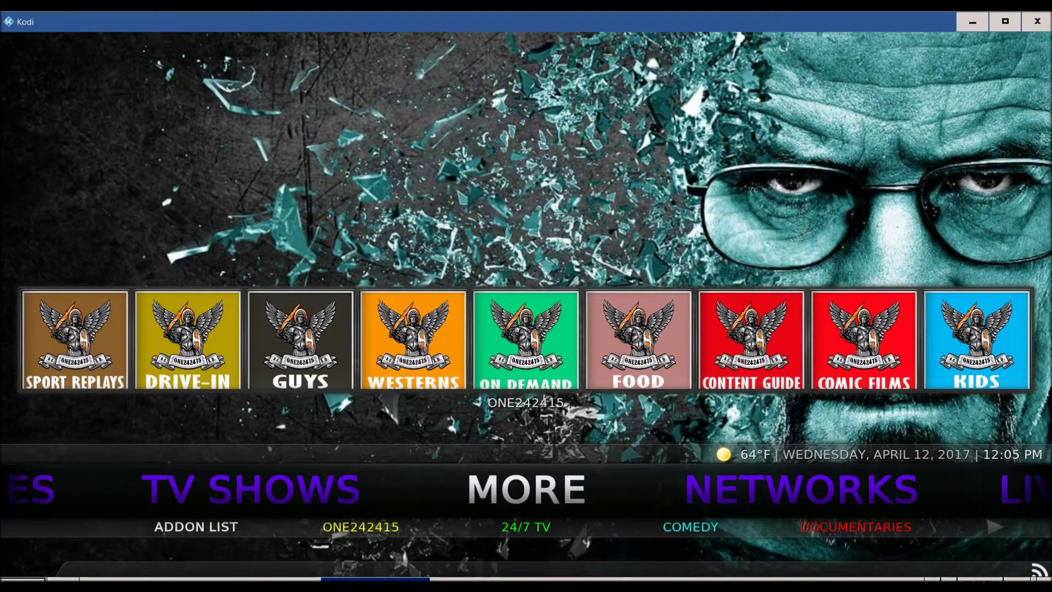
key(Left)
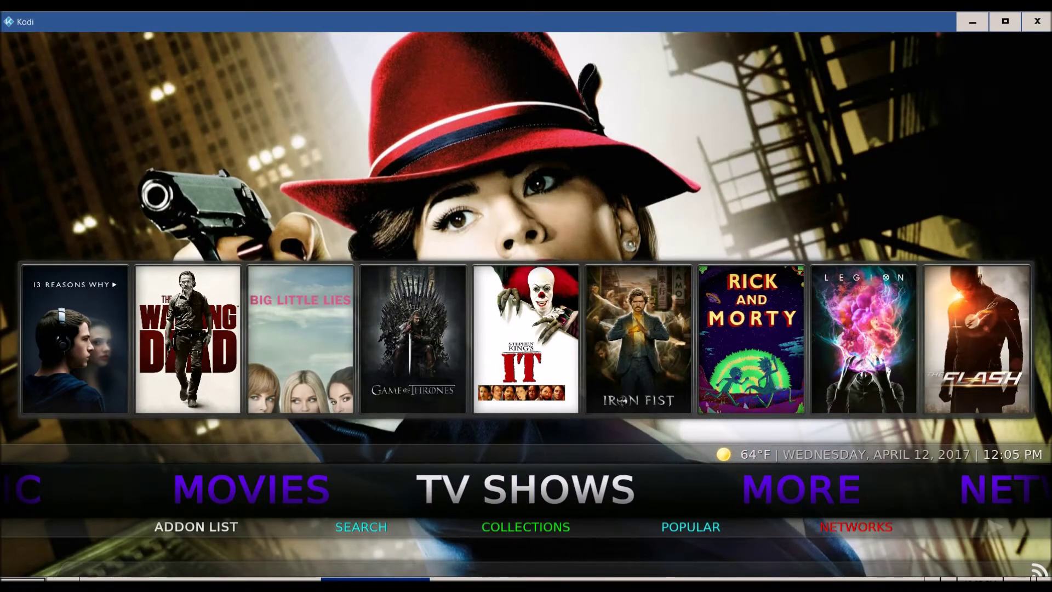
Step: Preview The Walking Dead and Game of Thrones details, then move to the MOVIES section
key(Down)
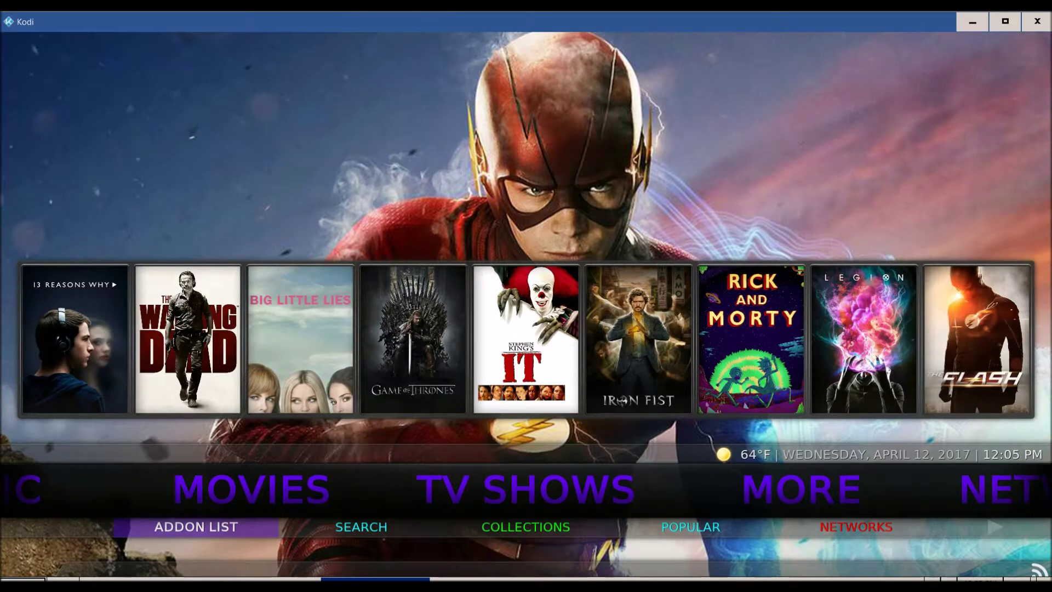
key(Up)
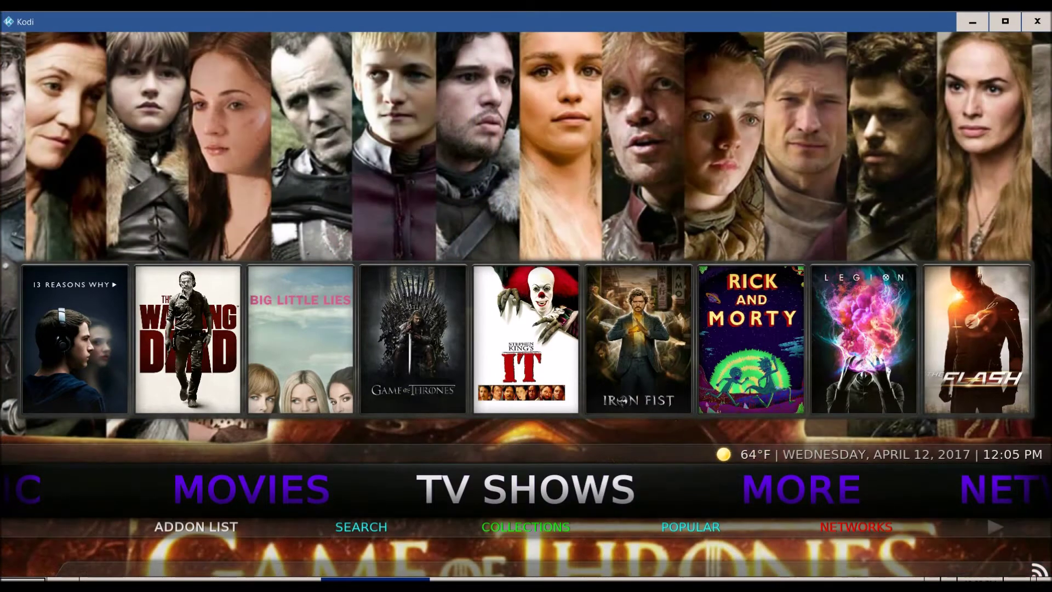
key(Up)
key(Right)
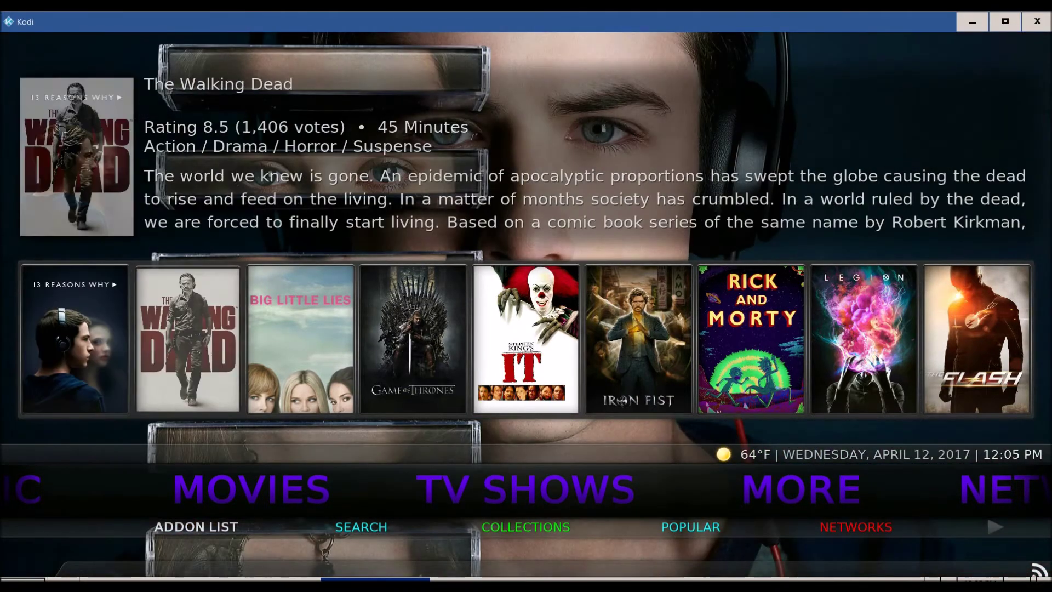
key(Right)
key(Right)
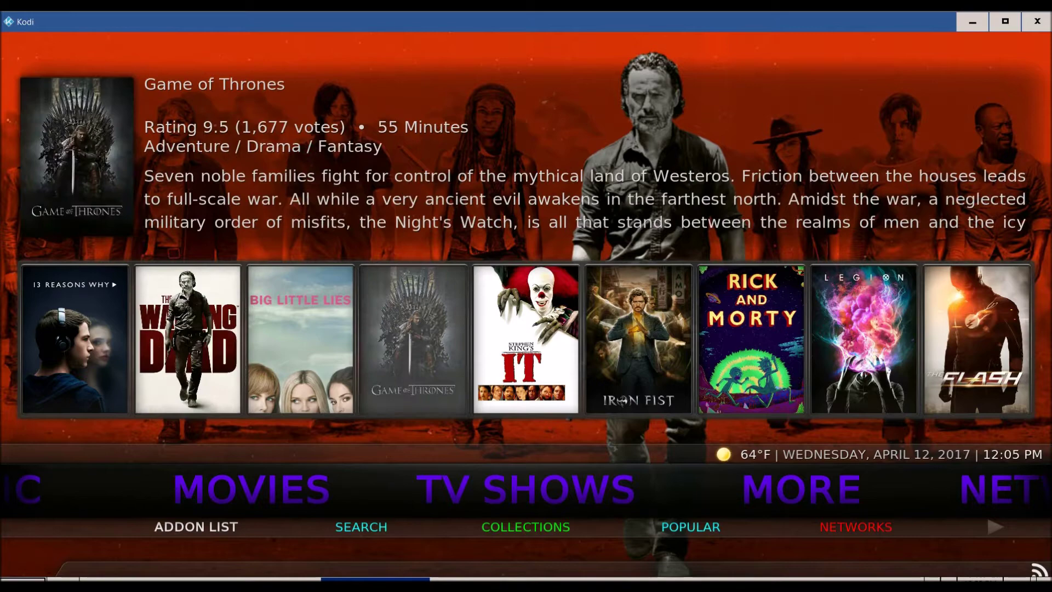
key(Down)
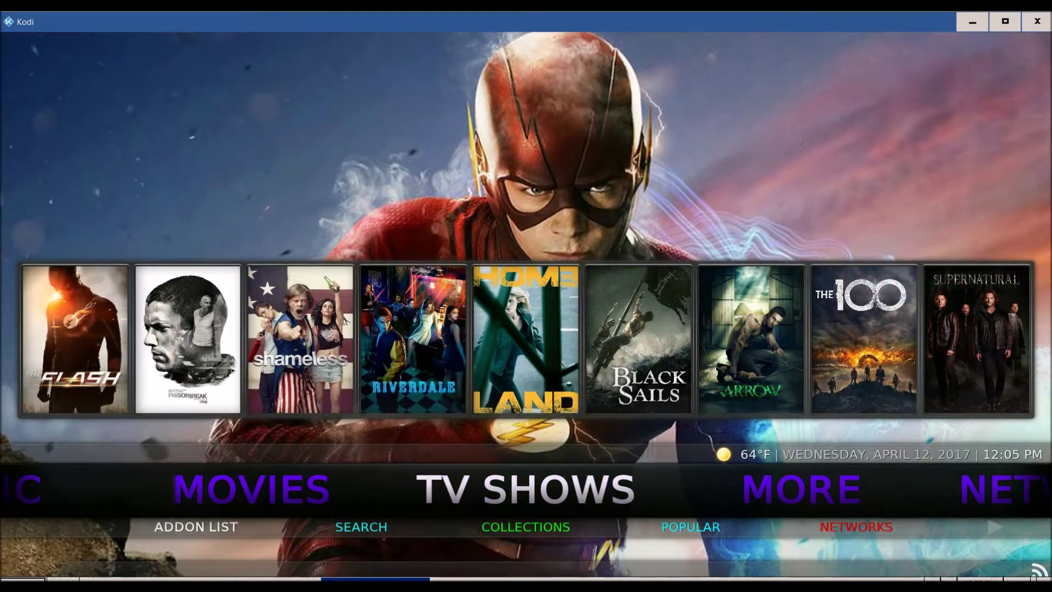
key(Left)
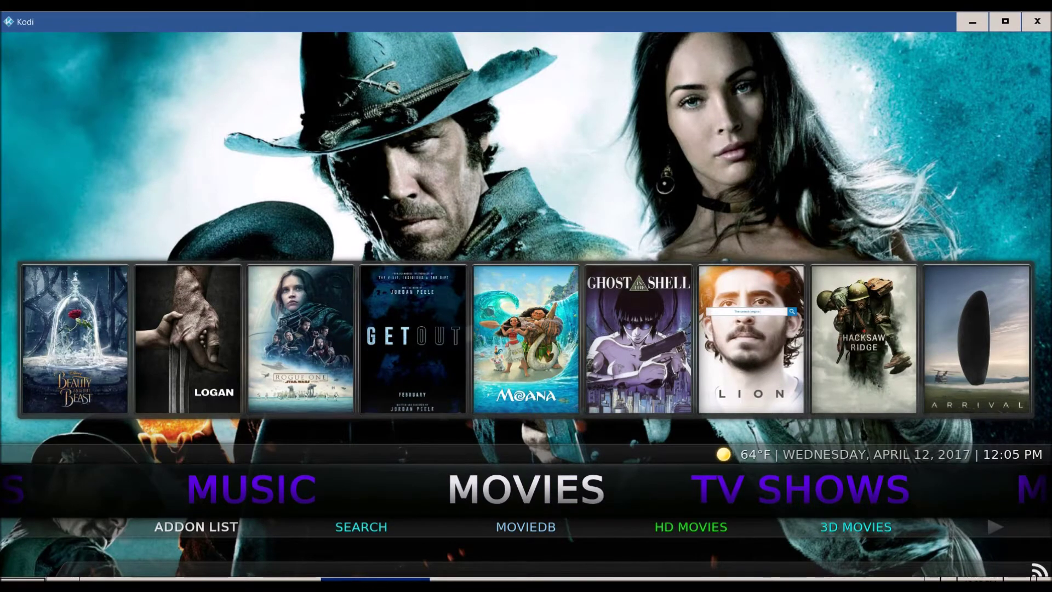
Step: Browse the movie add-ons from Search and Boxsets through 1Channel and Cold As Ice to Evolve
key(Down)
key(Right)
key(Right)
key(Right)
key(Right)
key(Right)
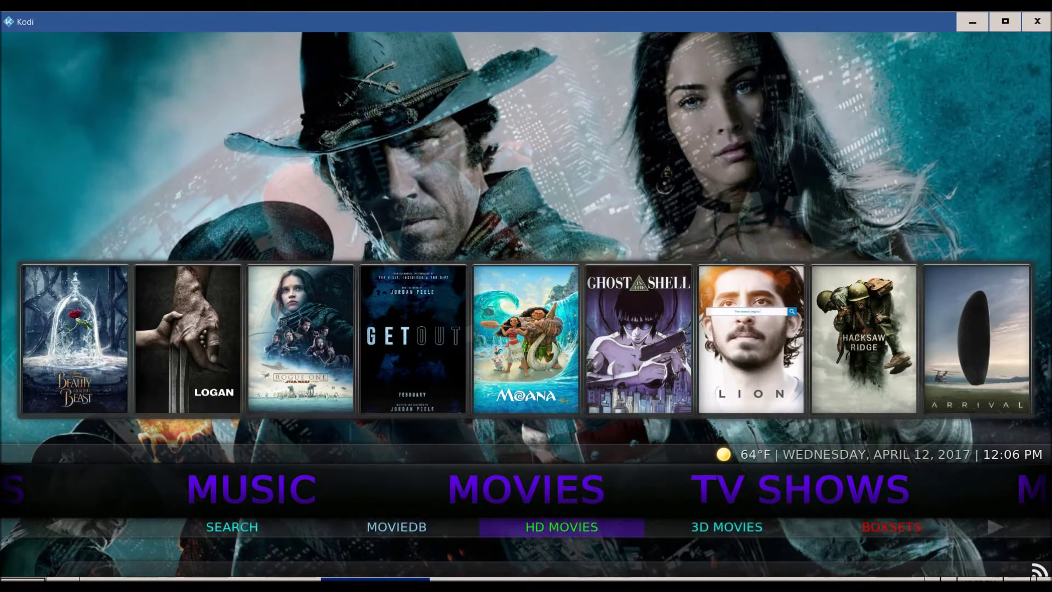
key(Right)
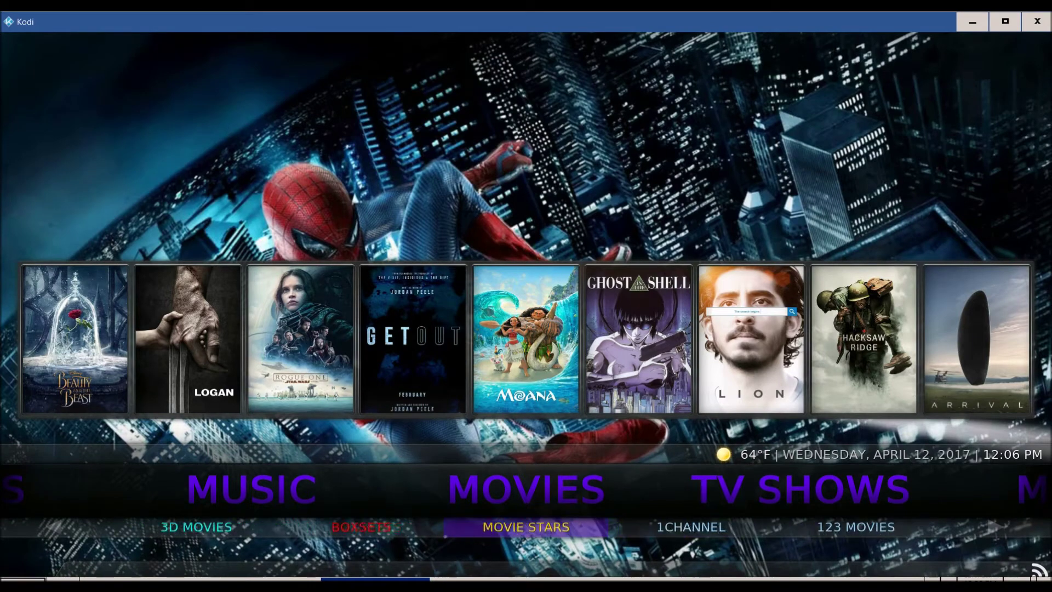
key(Right)
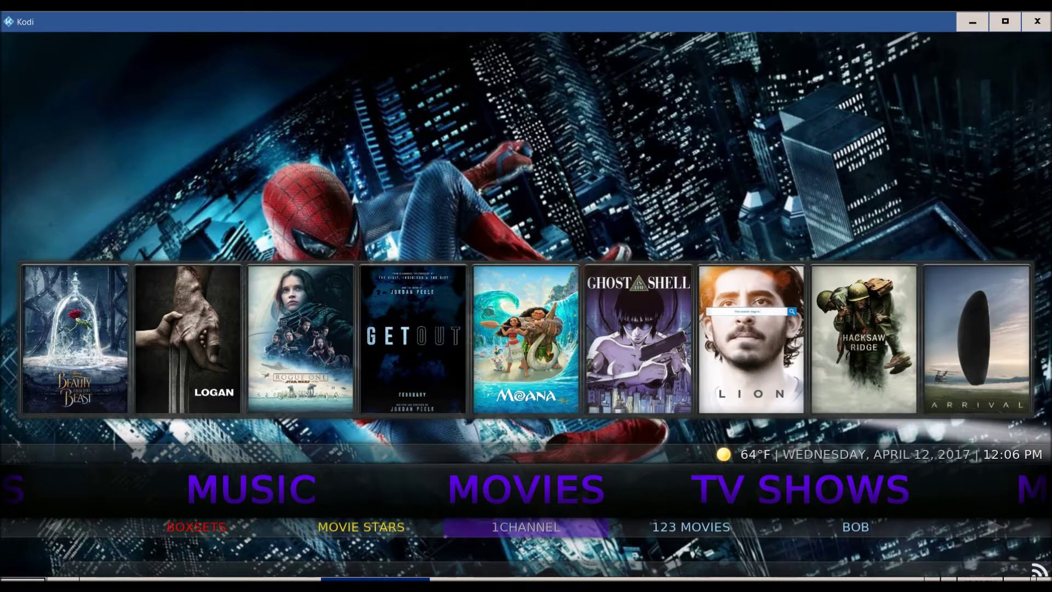
key(Right)
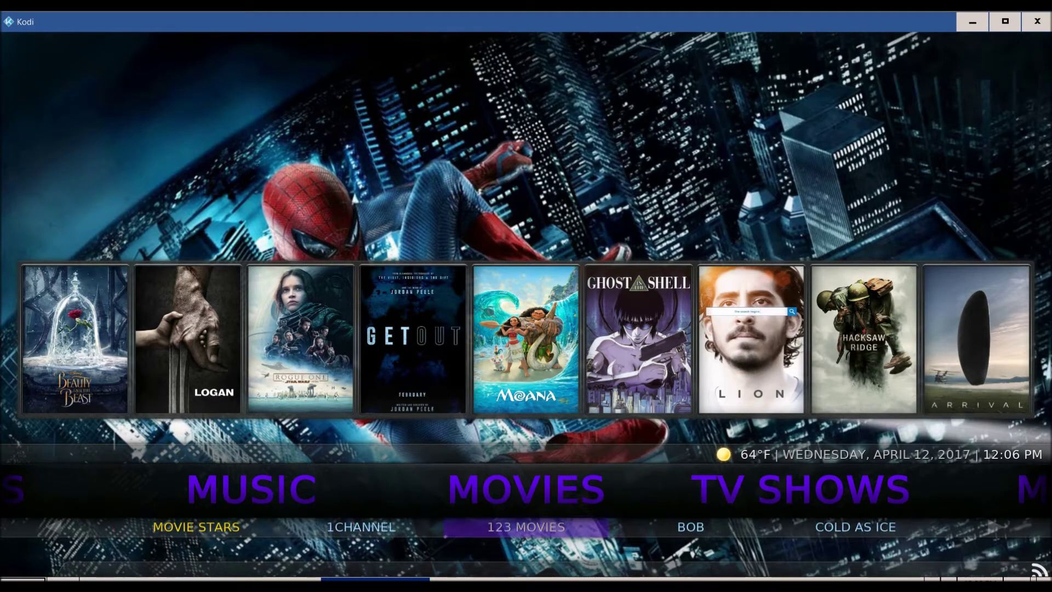
key(Right)
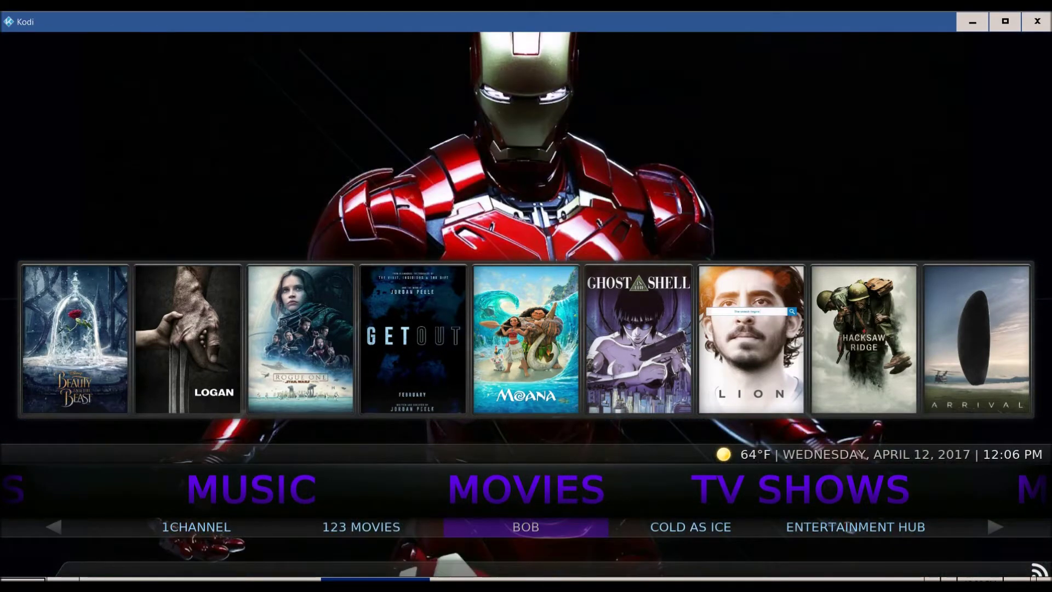
key(Right)
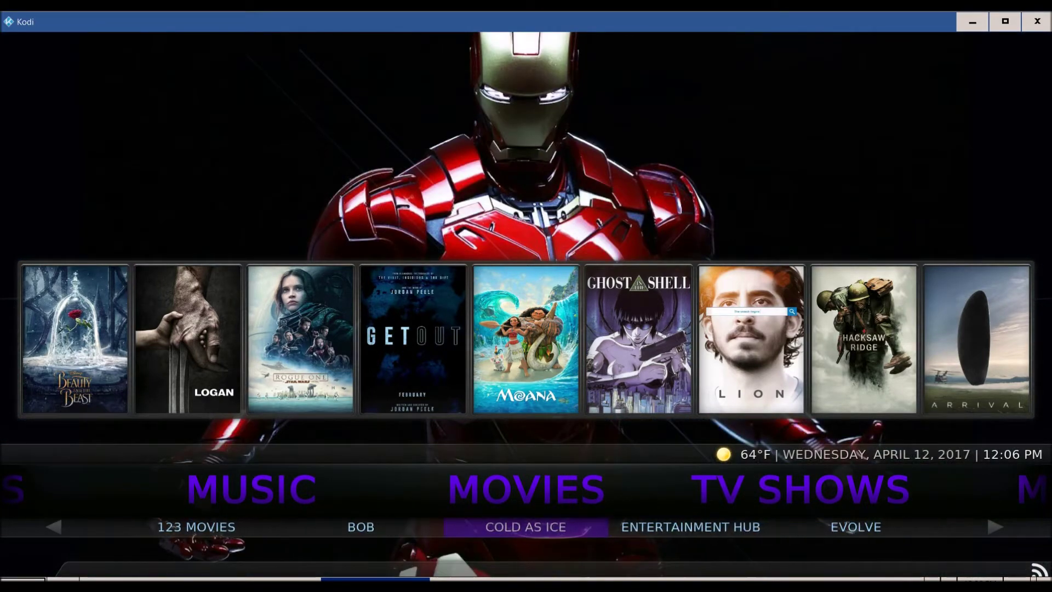
key(Right)
key(Right)
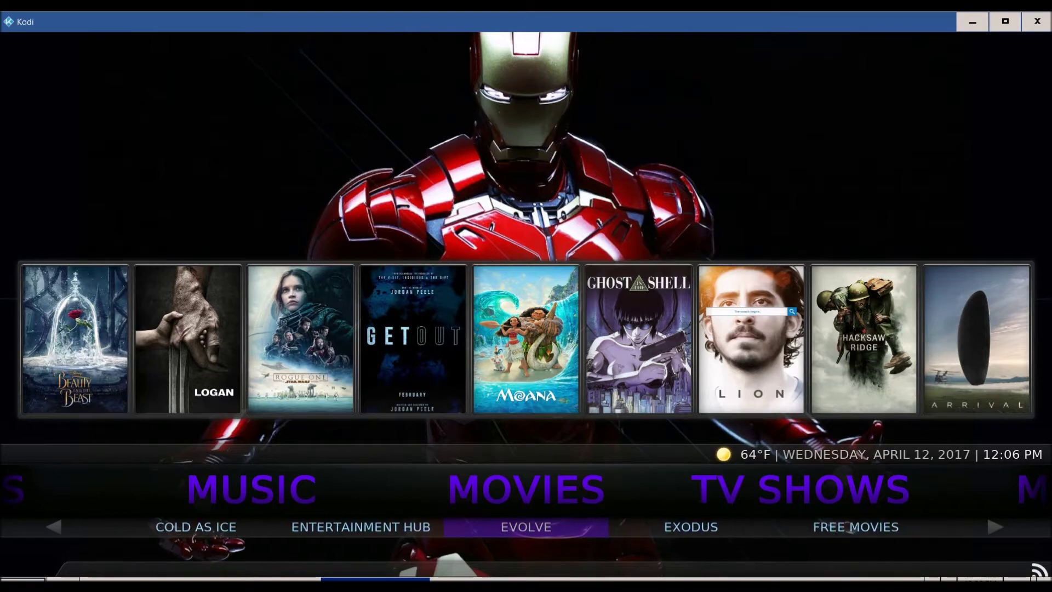
key(Right)
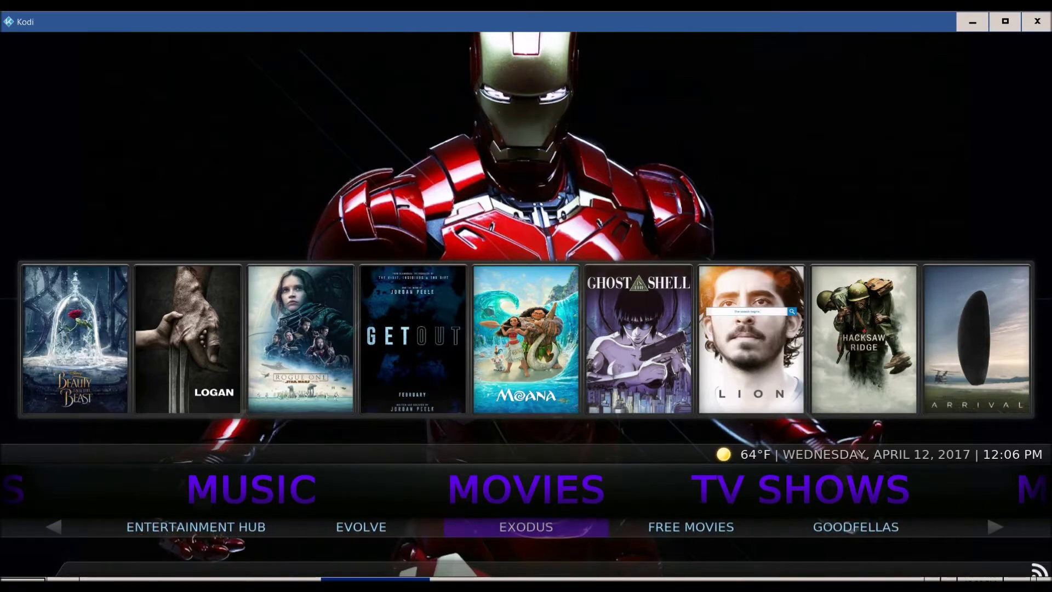
Step: Continue through Free Movies, Imperial Streams, Metalliq and Movie Vault, then switch to MUSIC
key(Right)
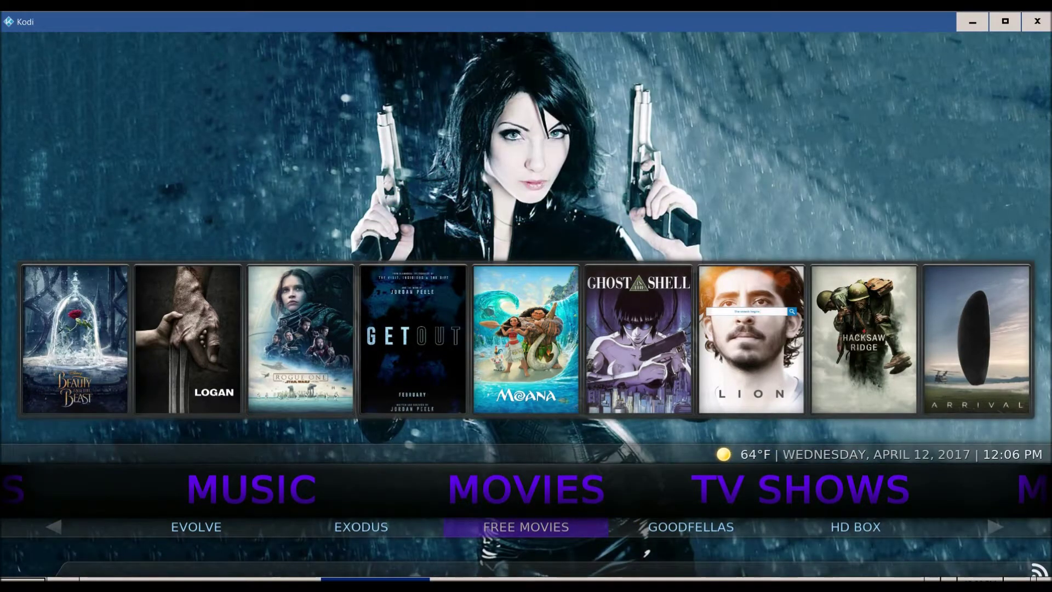
key(Right)
key(Right)
key(Right)
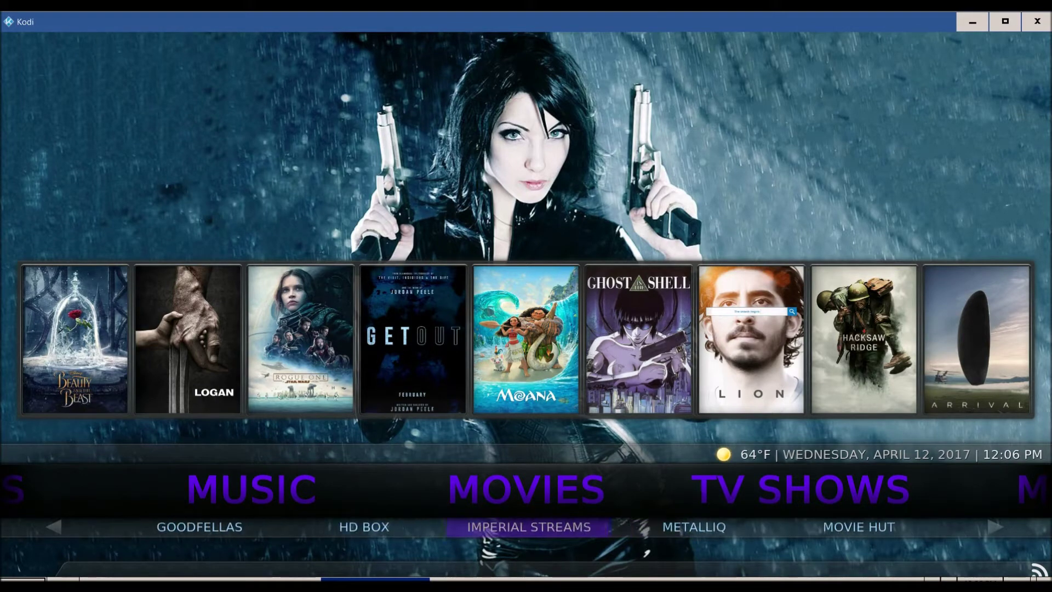
key(Right)
key(Right)
key(Right)
key(Right)
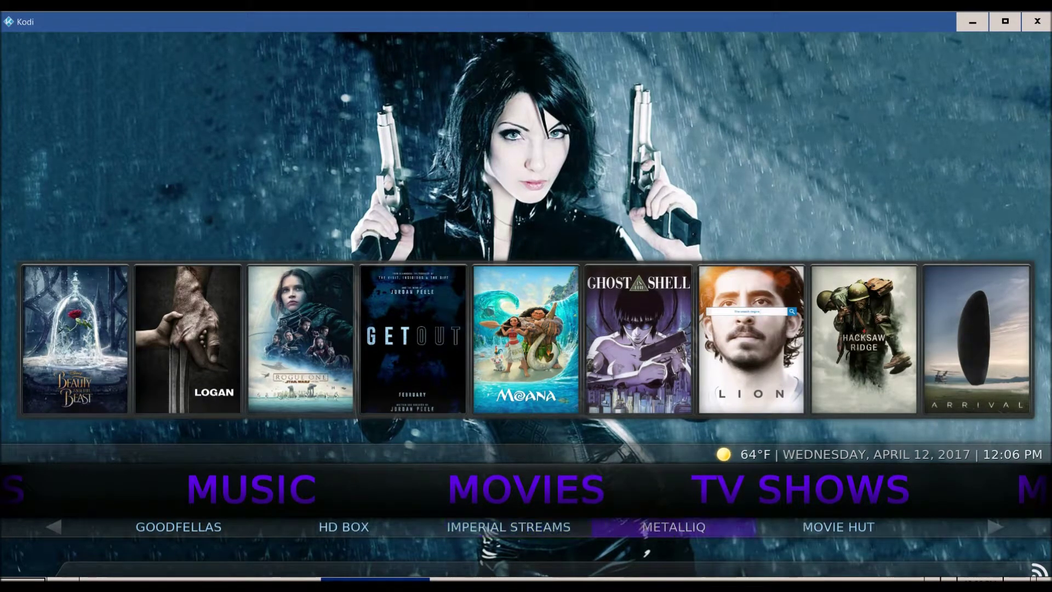
key(Right)
key(Right)
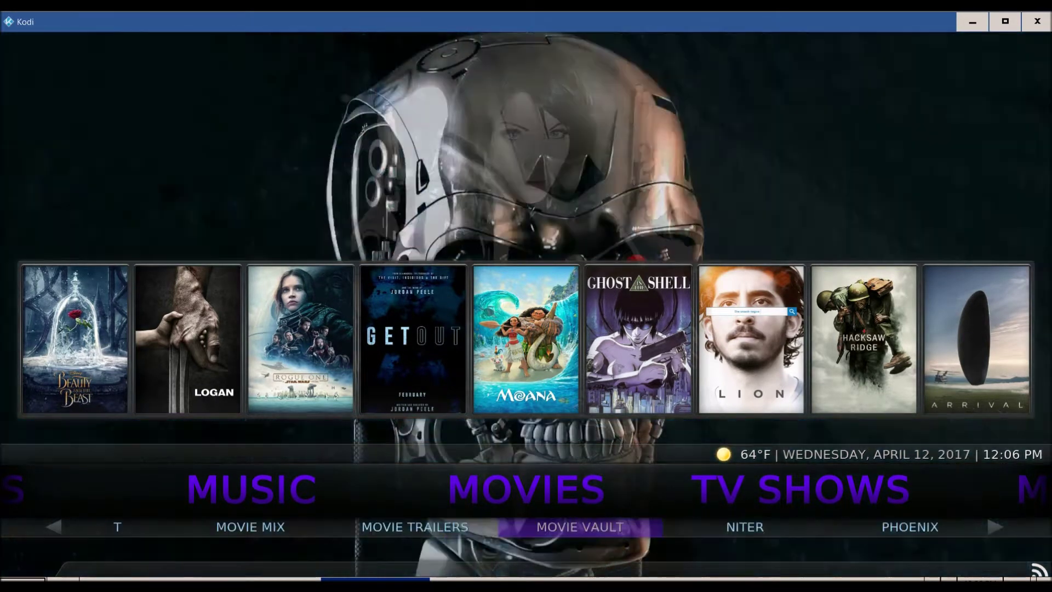
key(Up)
key(Left)
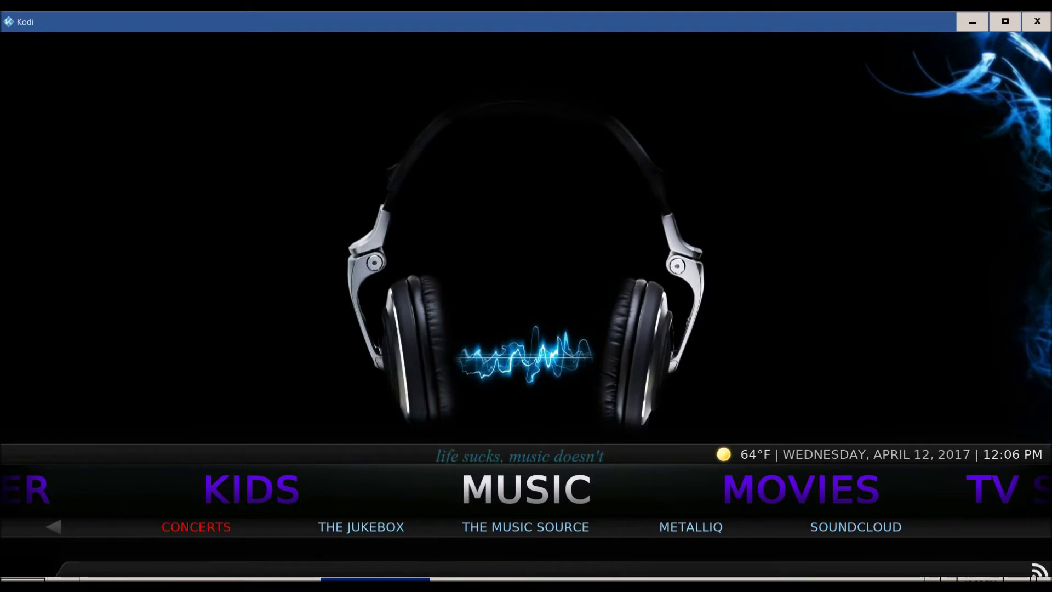
Step: Switch to the KIDS section and browse its add-ons through Kids Movies, Anime and Other
key(Up)
key(Left)
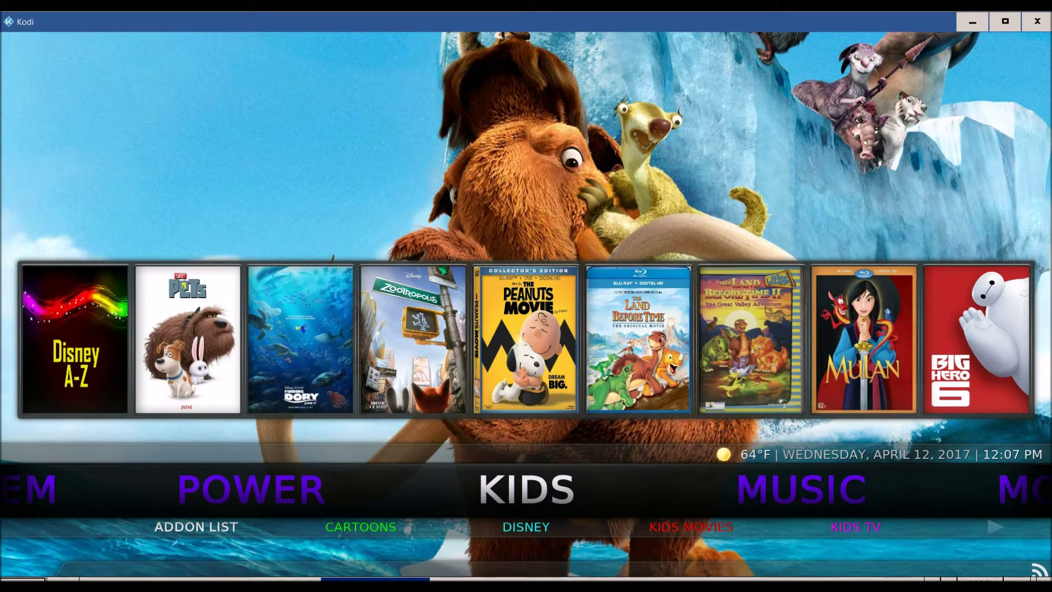
key(Down)
key(Right)
key(Right)
key(Right)
key(Right)
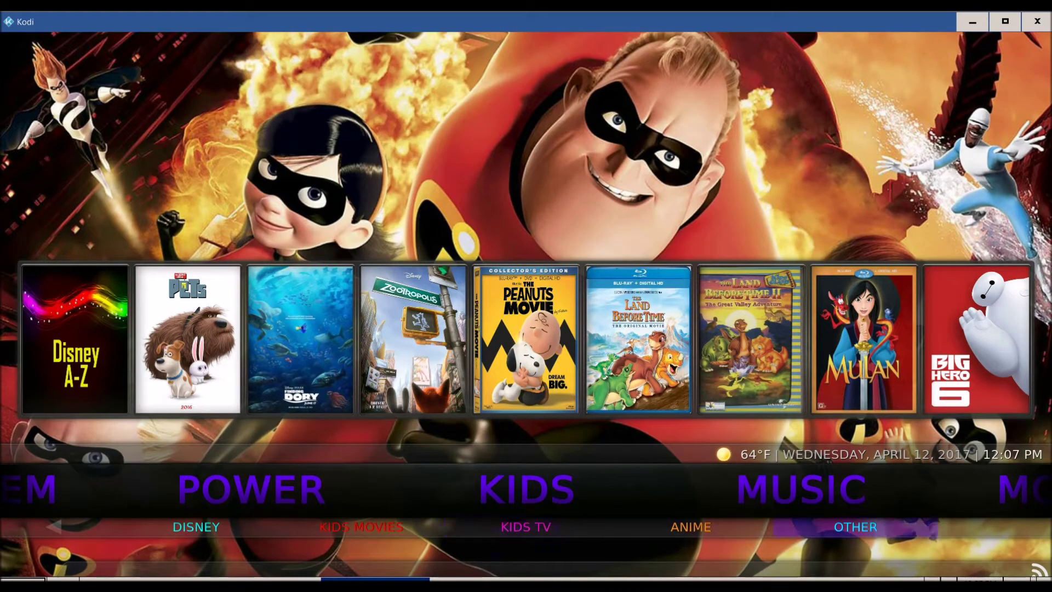
key(Right)
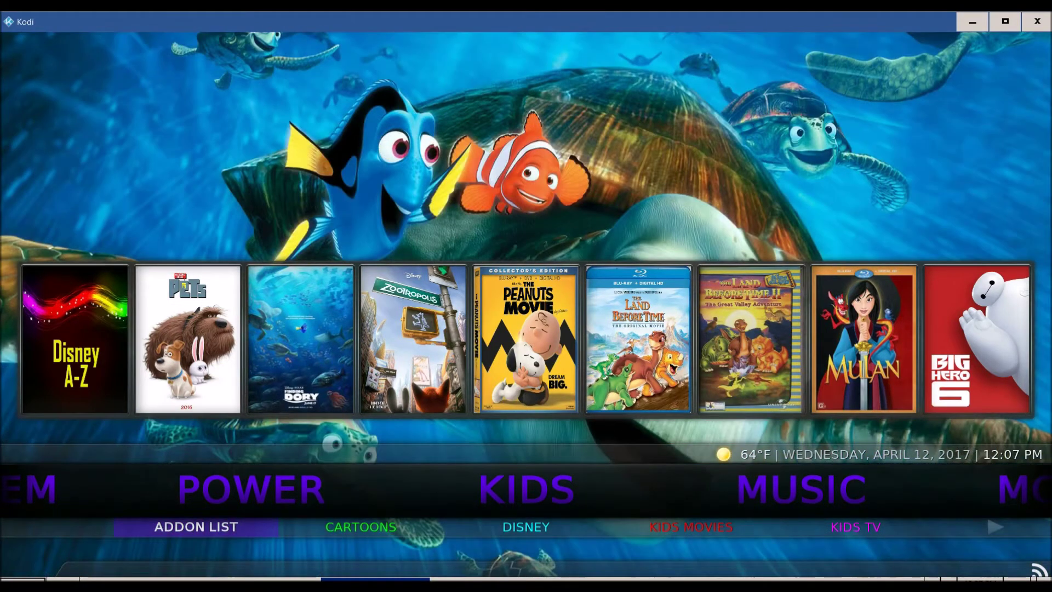
Step: View the Super Favourites grid of kids add-ons, close it, and move to POWER
key(Return)
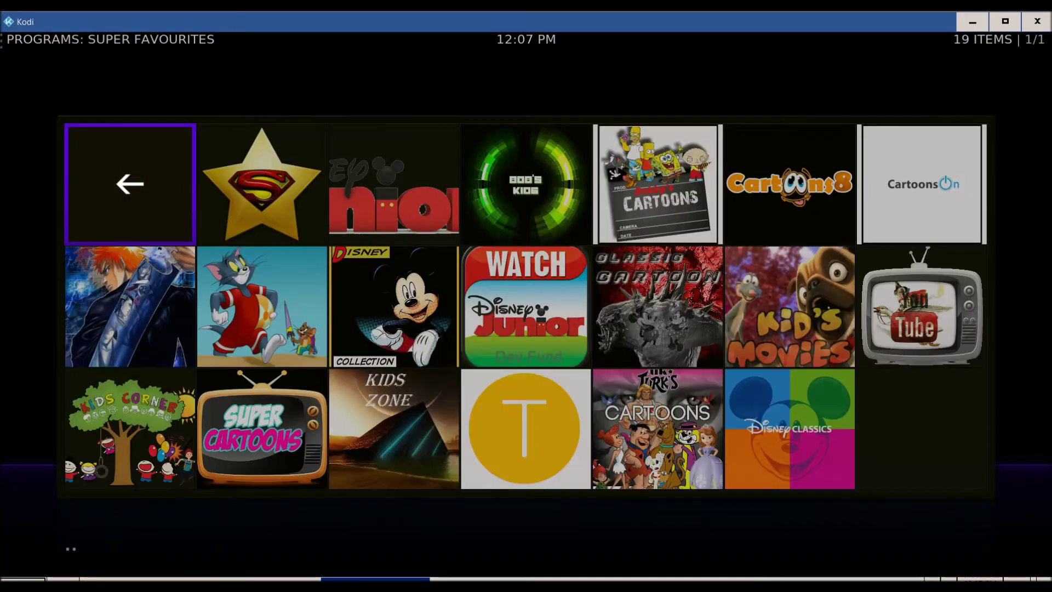
key(BackSpace)
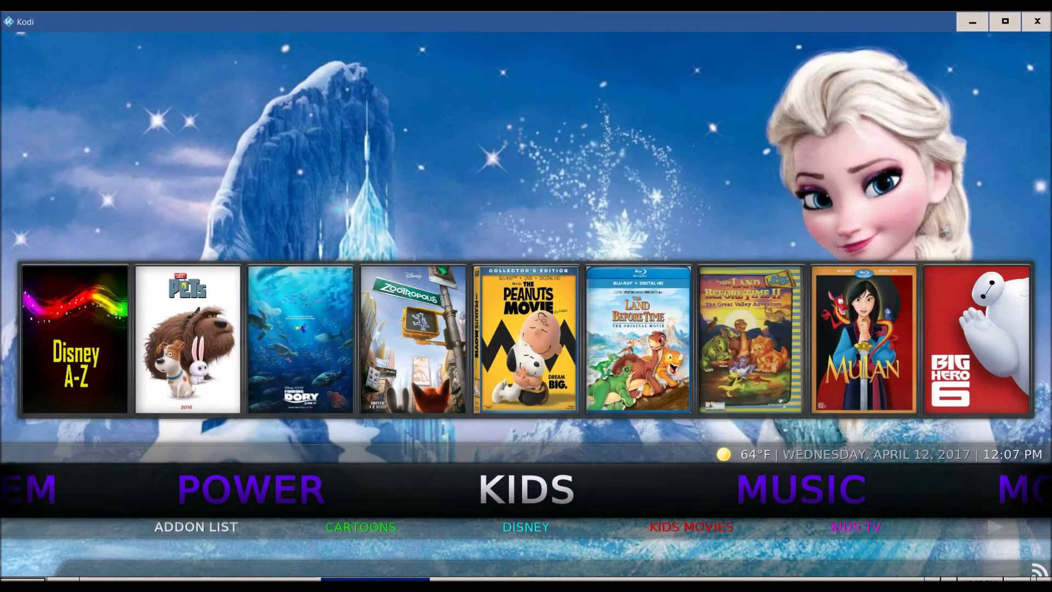
key(Left)
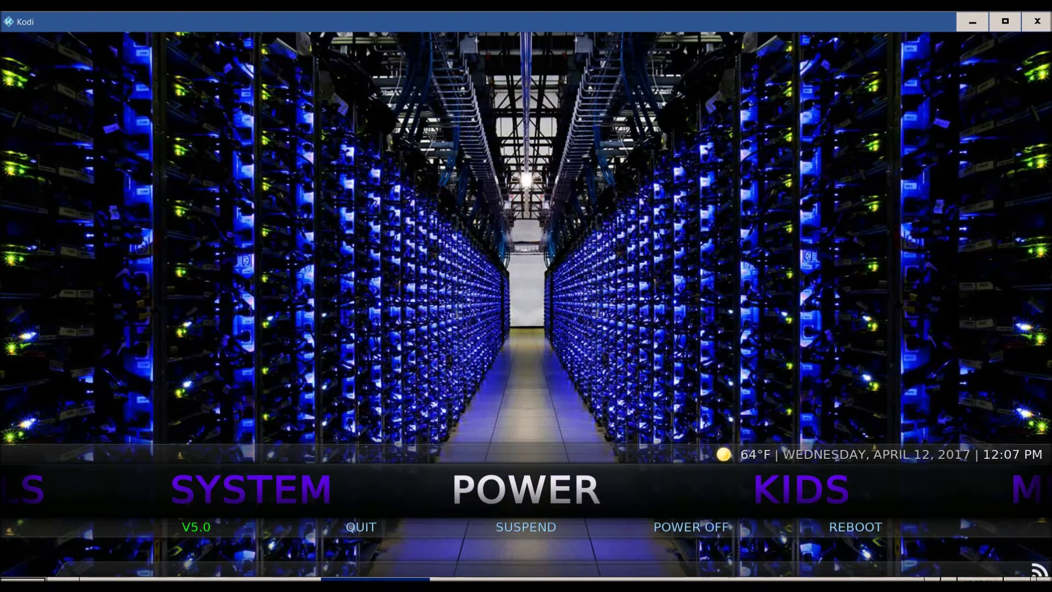
Step: Glance along the power options to Reboot, then move the home menu to SYSTEM
key(Down)
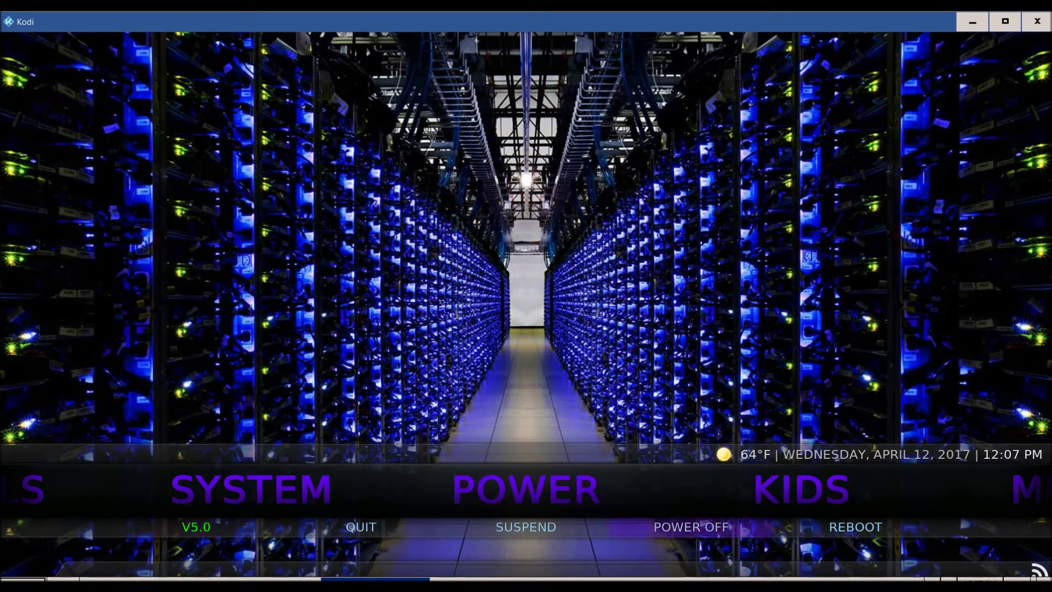
key(Right)
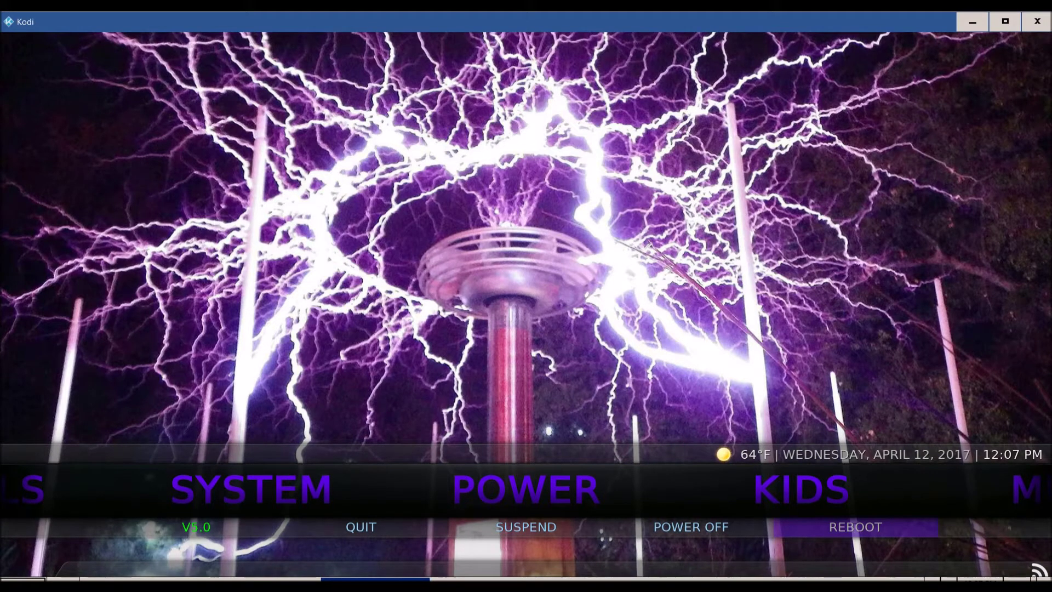
key(Up)
key(Left)
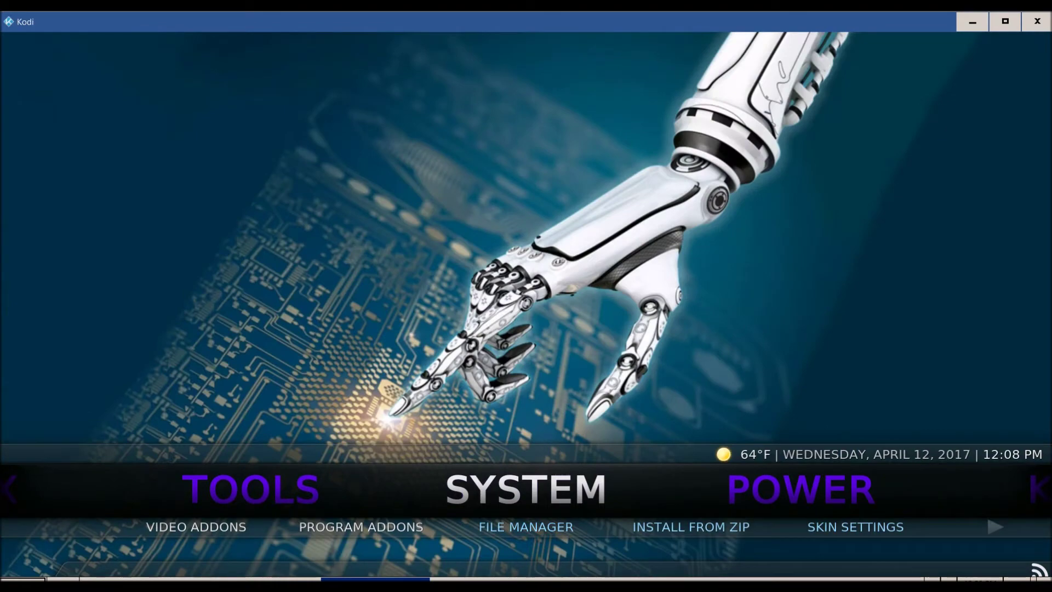
Step: Open Video Addons from the System submenu
key(Down)
key(Left)
key(Return)
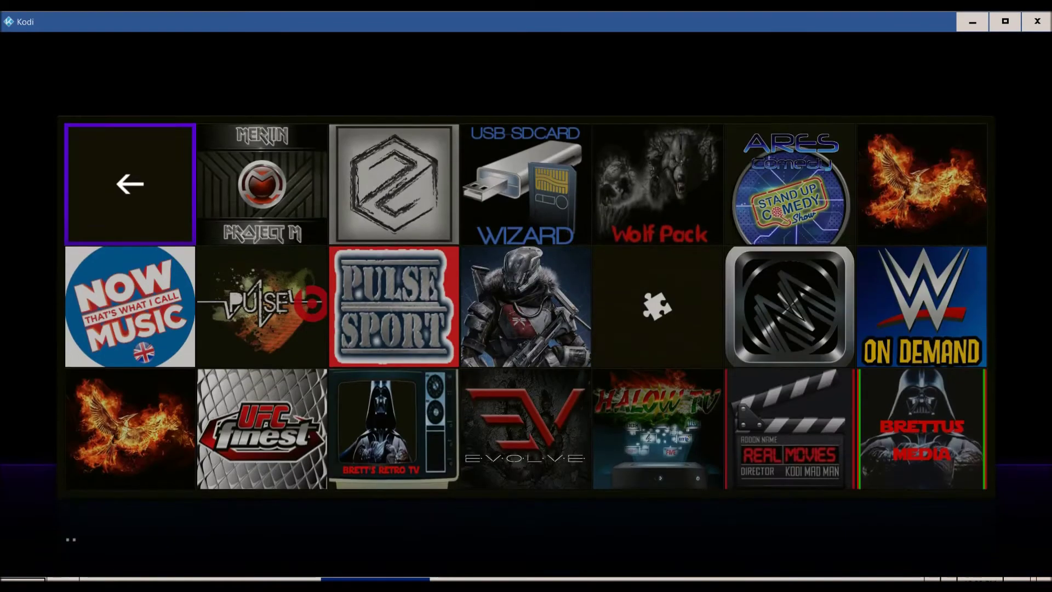
key(Down)
key(Down)
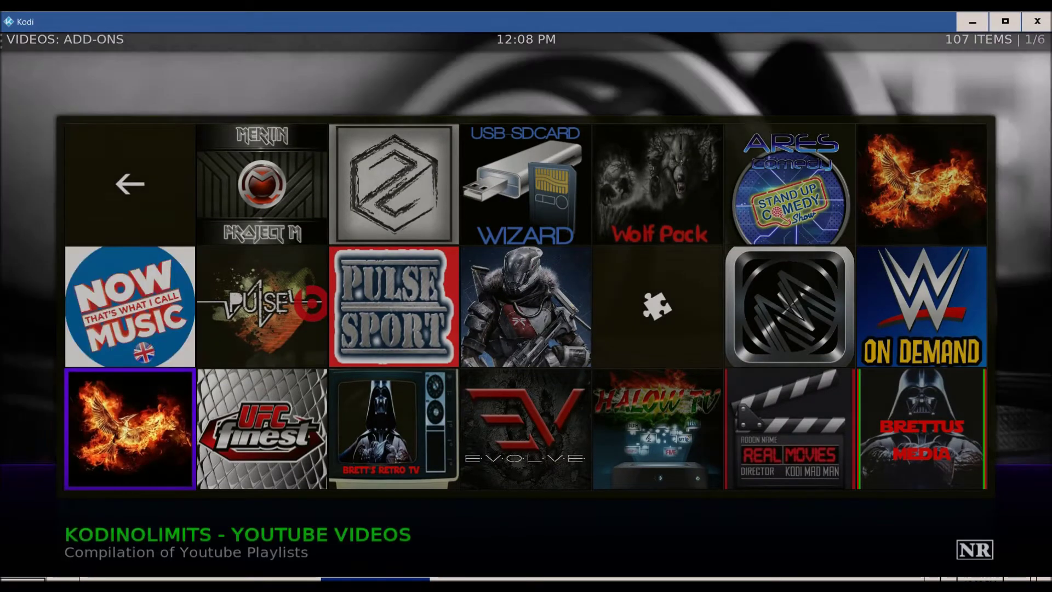
key(Down)
key(Up)
key(Up)
key(Up)
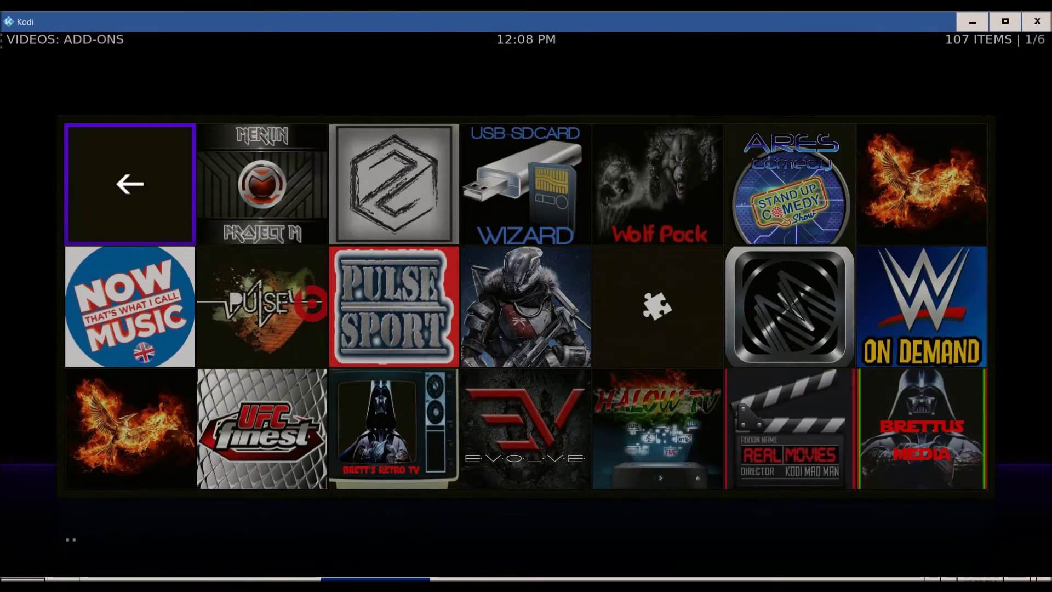
key(Right)
click(921, 307)
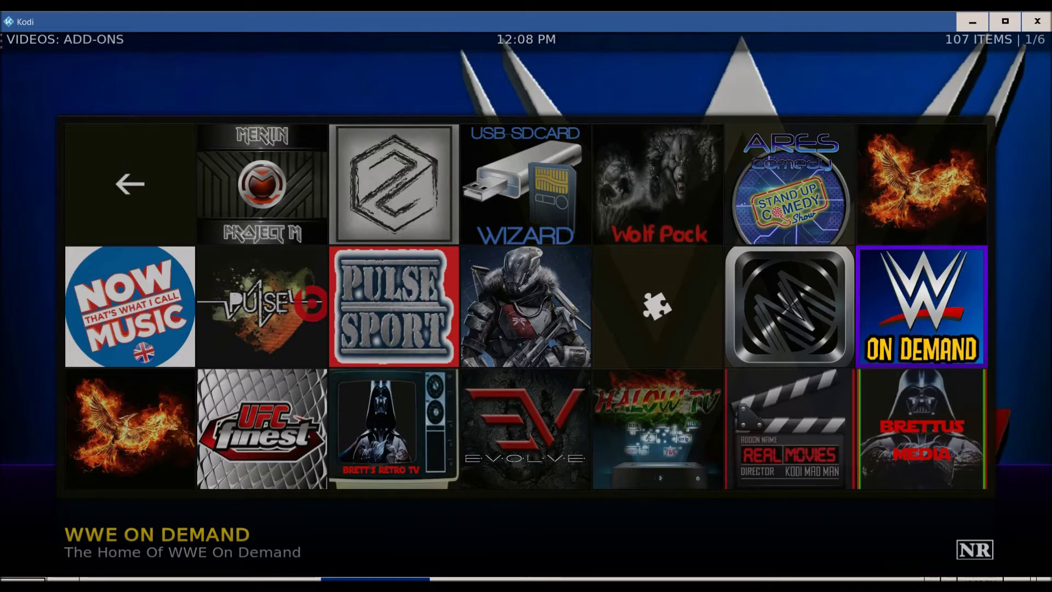
key(Down)
key(Left)
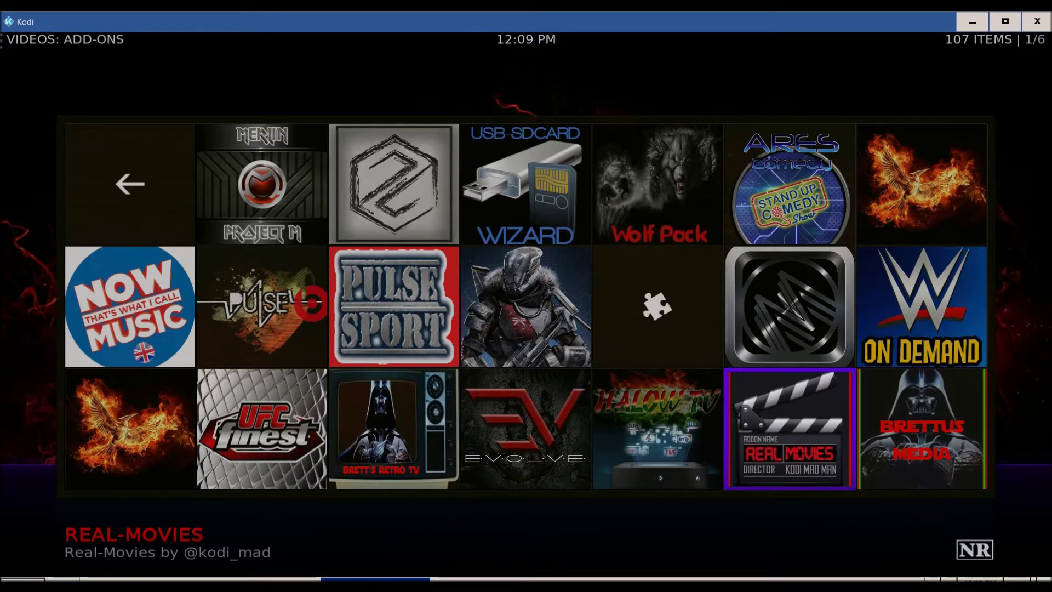
key(Left)
key(Left)
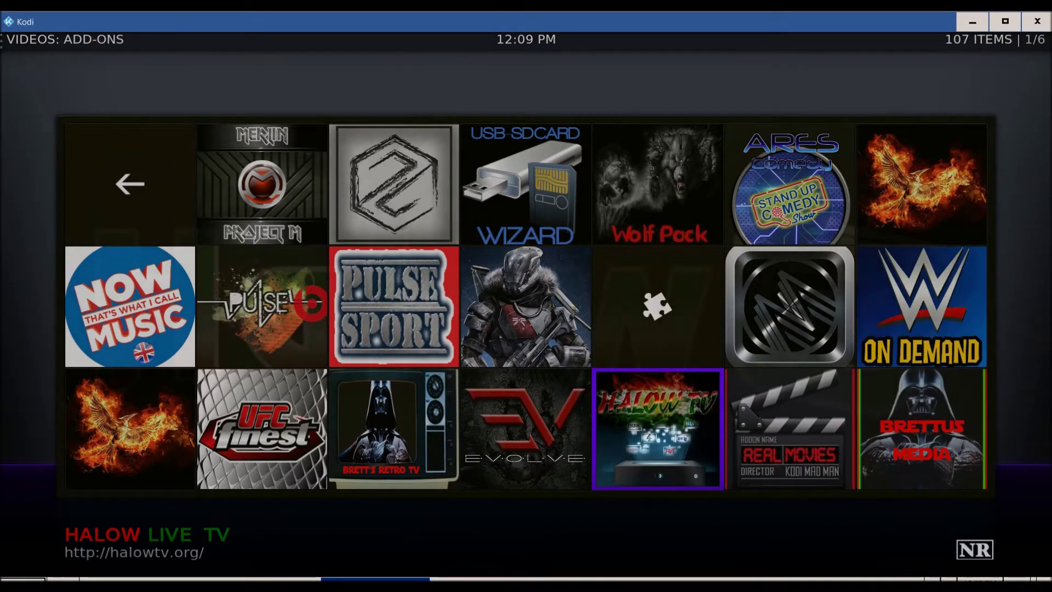
key(Left)
key(Left)
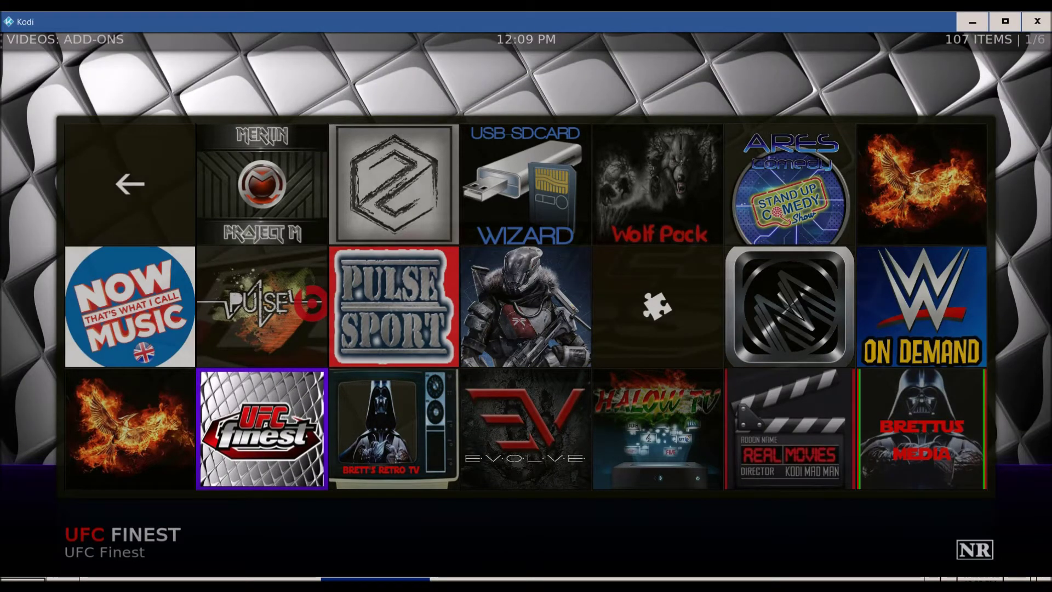
key(Down)
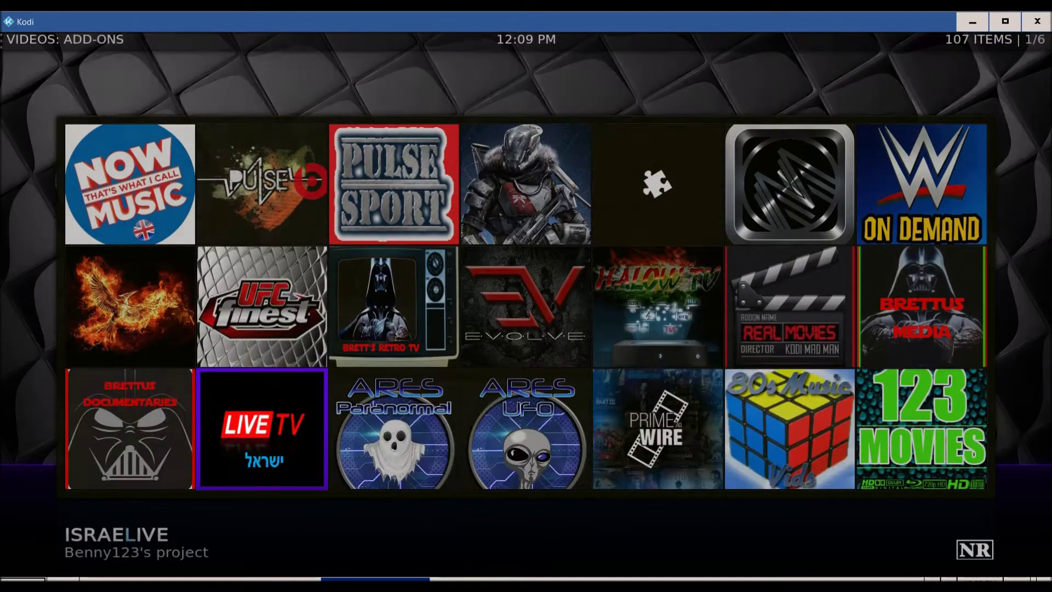
Step: Browse video add-ons from NOW Music and WWE On Demand down through CartoonsOn, Castaway and cCloud
key(Left)
key(Up)
key(Up)
key(Right)
key(Right)
key(Right)
key(Right)
key(Right)
key(Right)
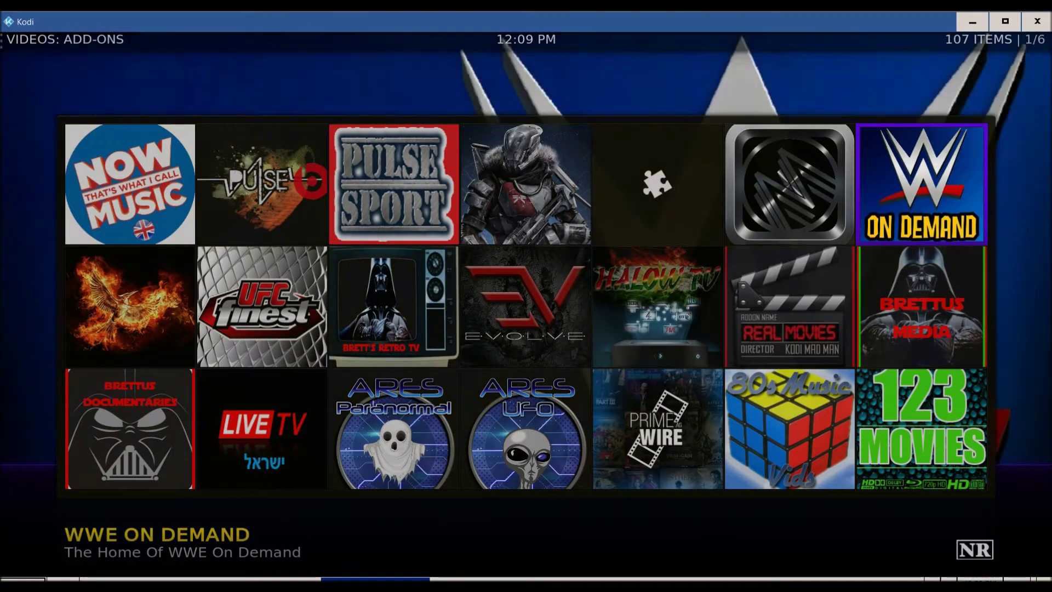
key(Down)
key(Down)
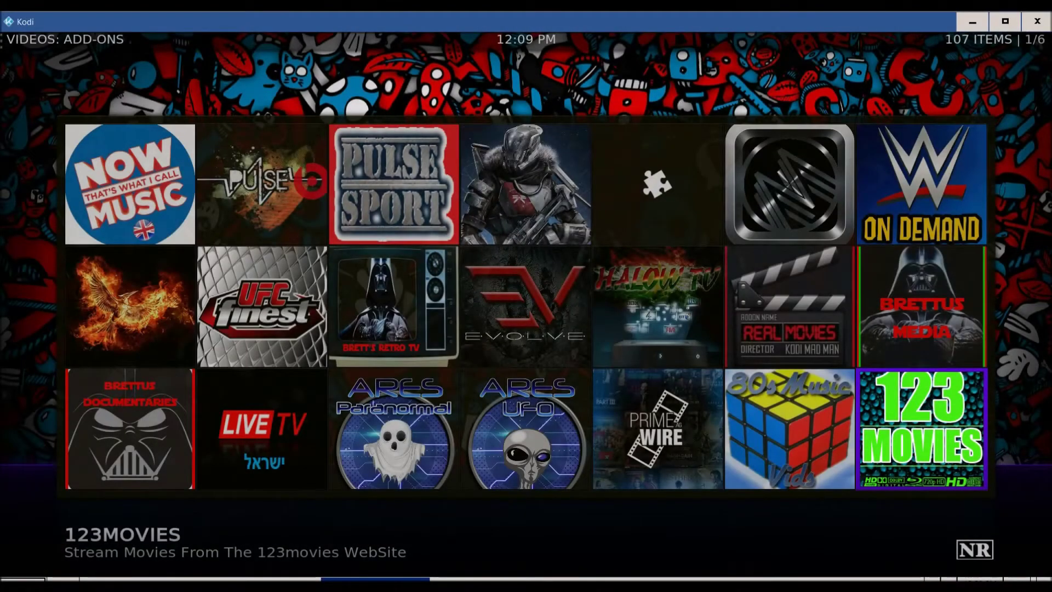
key(Down)
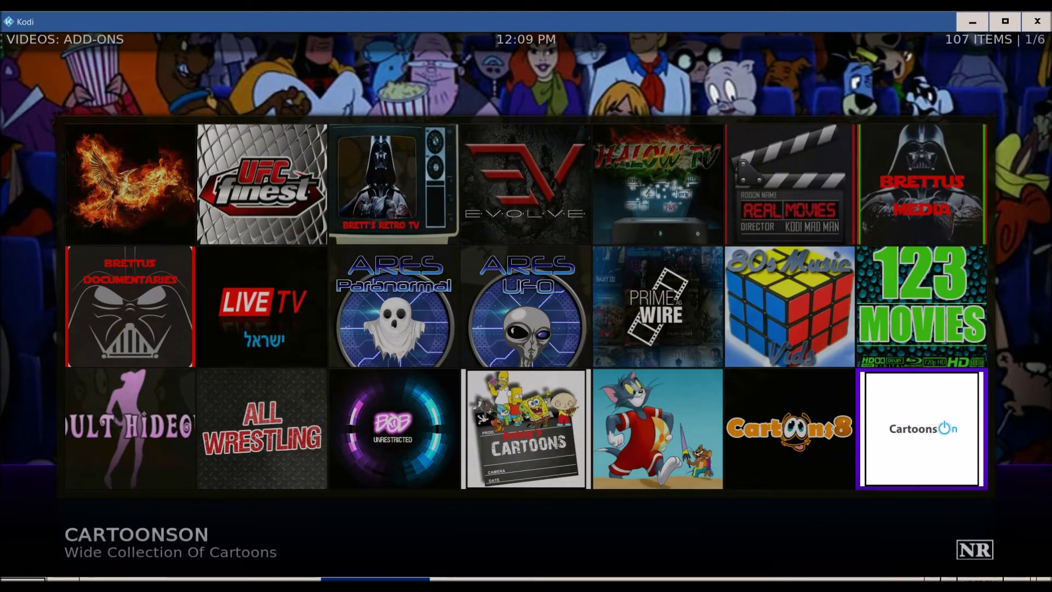
key(Right)
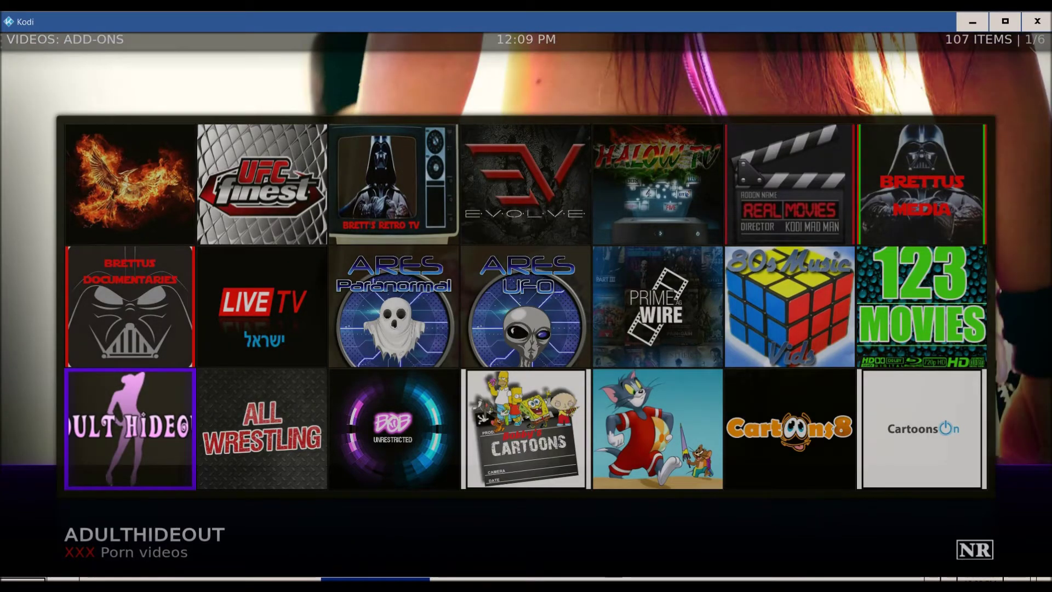
key(Down)
key(Right)
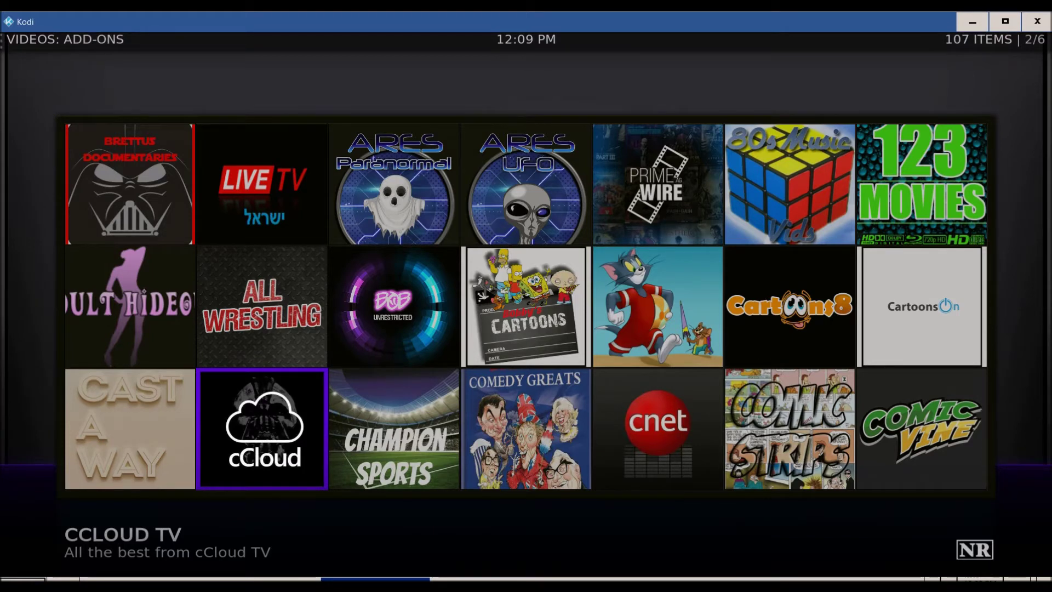
key(Down)
key(Up)
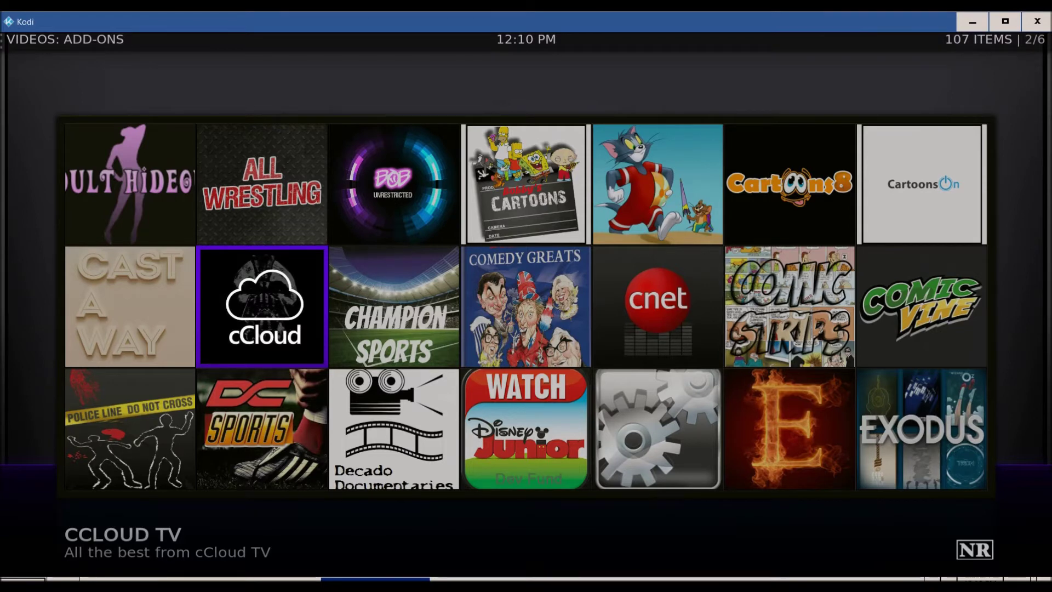
Step: Continue past Exodus, Free Movies and GoodFellas 2.0 to Maverick TV and Made in Canada IPTV
click(921, 429)
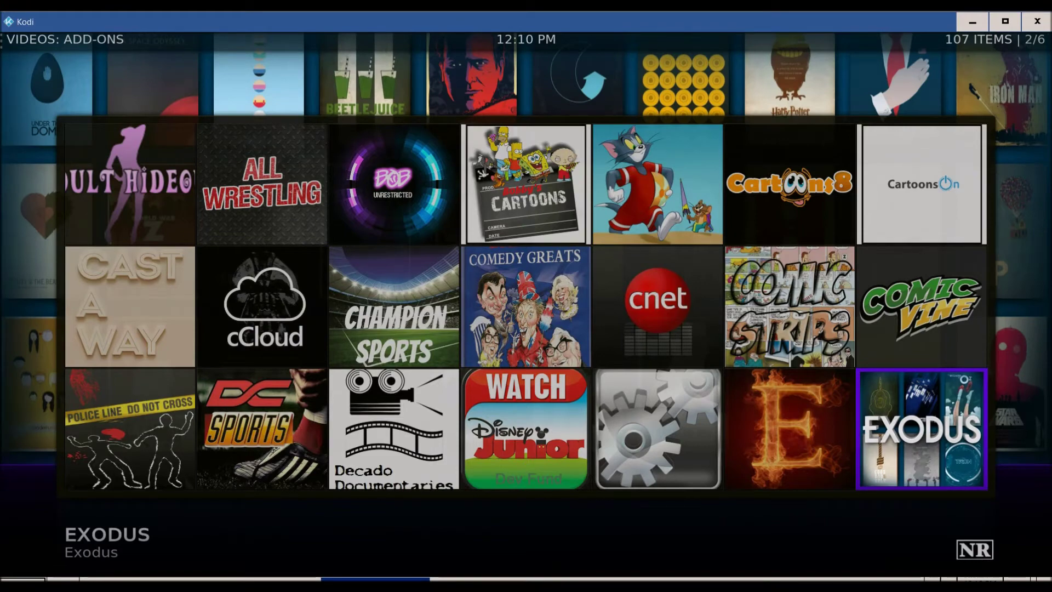
key(Left)
key(Down)
key(Left)
key(Left)
key(Left)
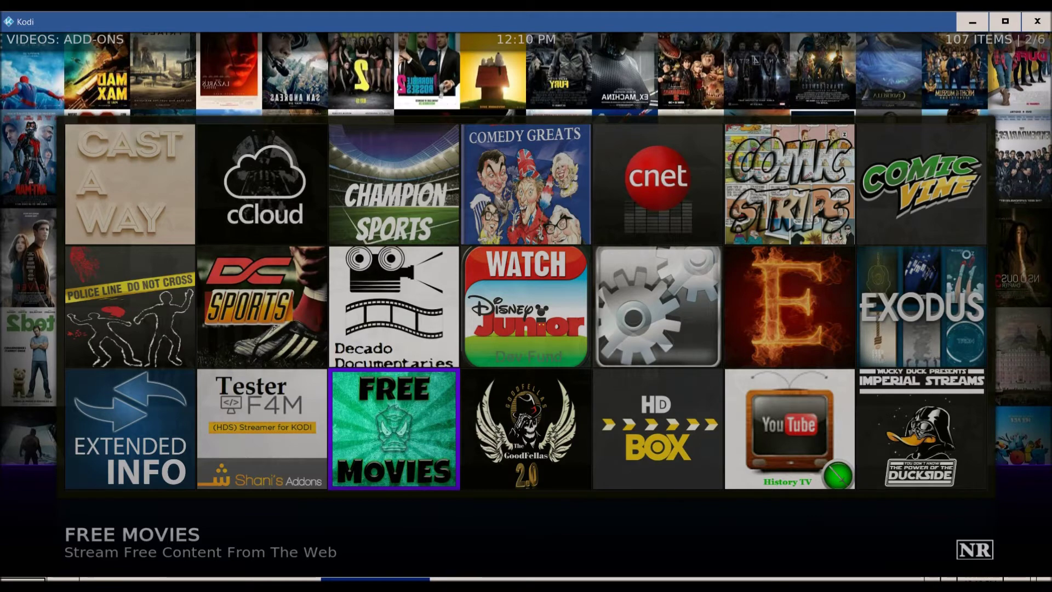
key(Right)
key(Right)
key(Right)
key(Right)
key(Down)
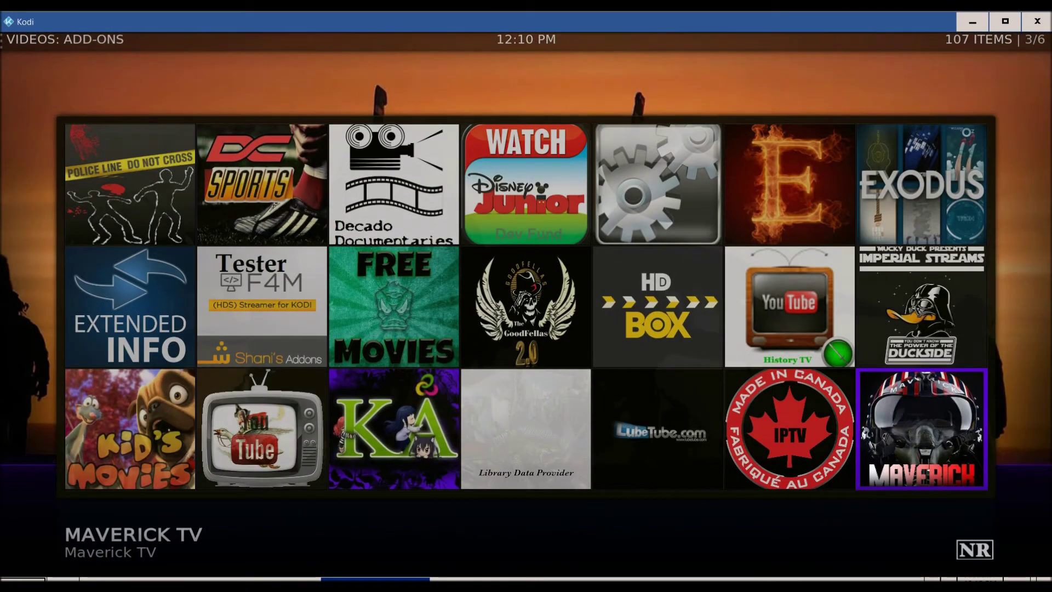
key(Left)
Step: Reach Pro Sport, Phoenix and Out of This World on the last page, then return home
key(Left)
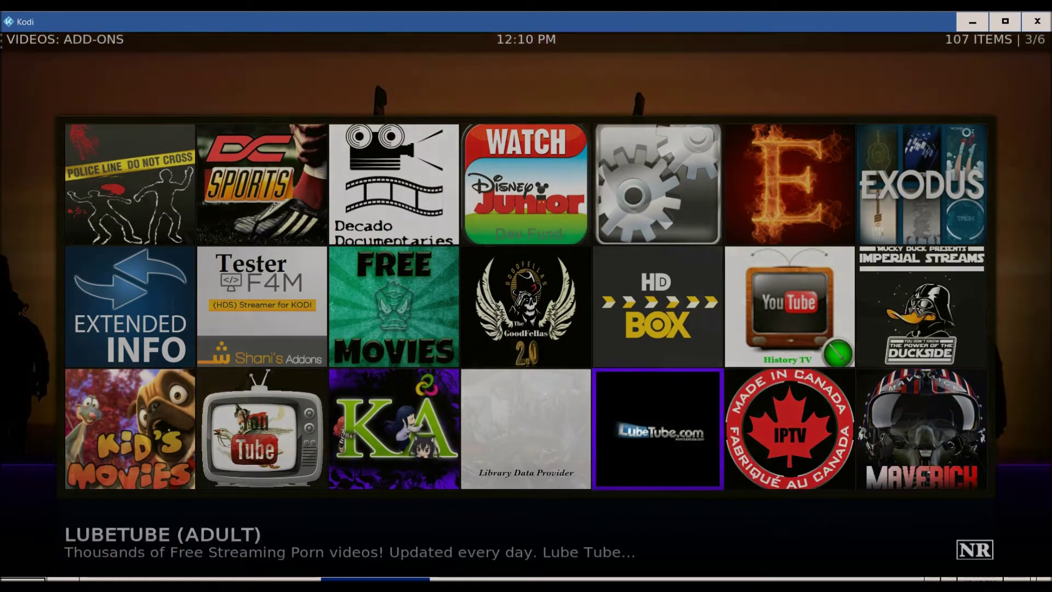
key(Left)
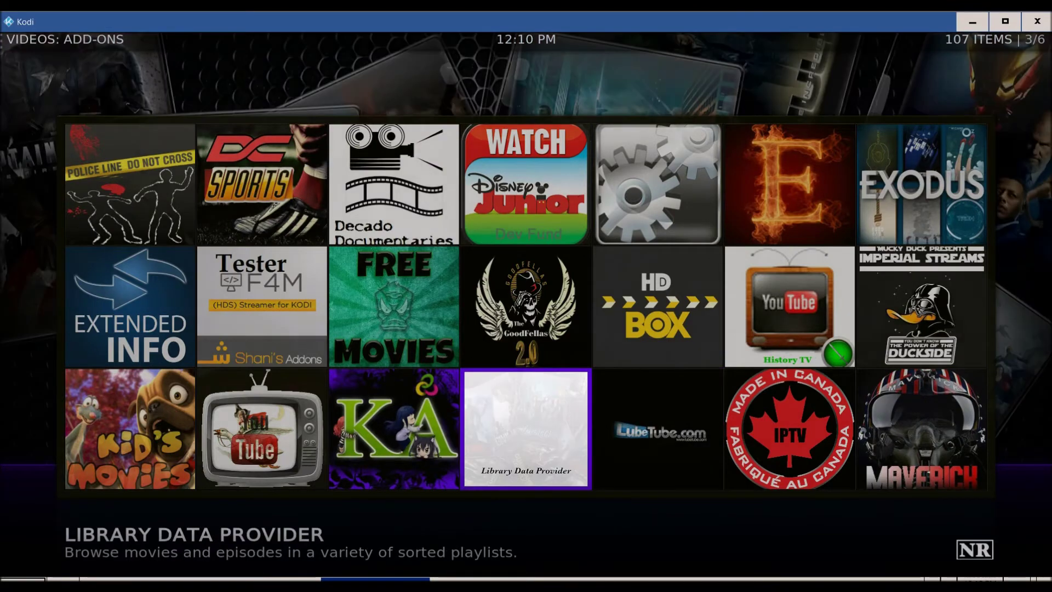
key(Right)
key(Right)
key(Right)
key(Down)
key(Down)
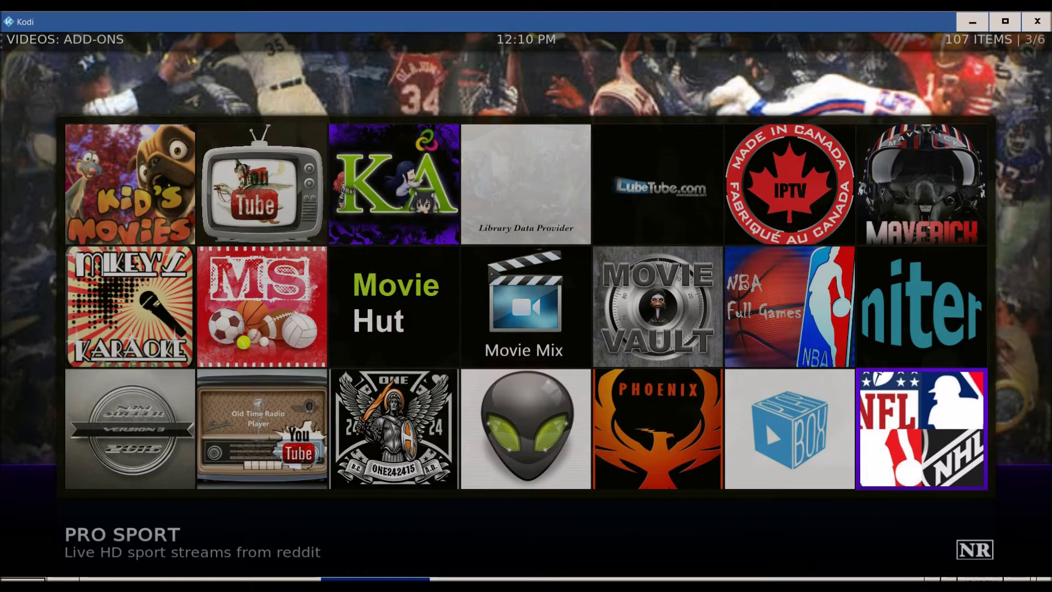
key(Left)
key(Left)
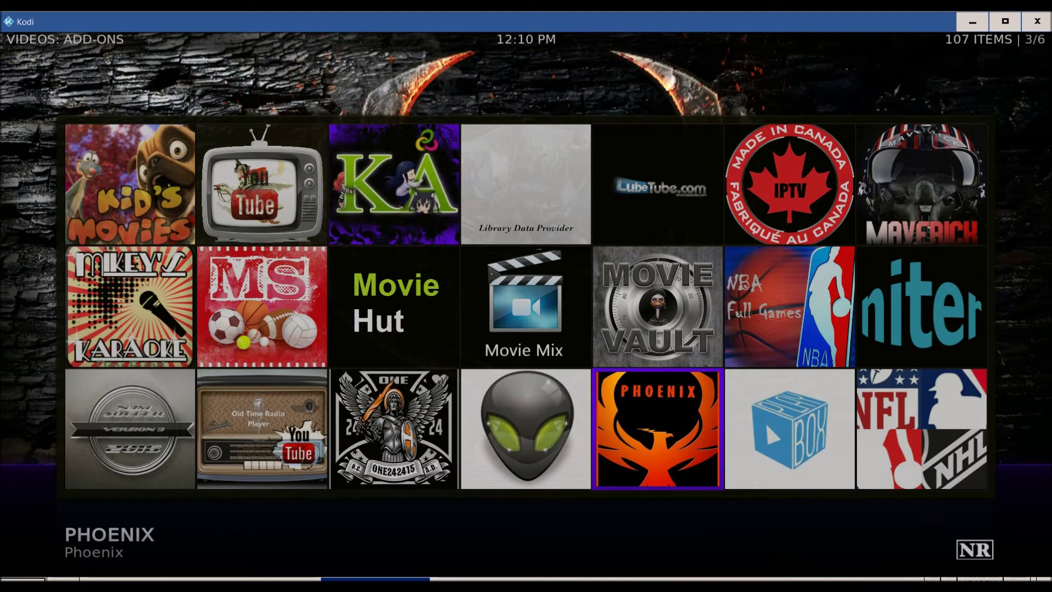
key(Left)
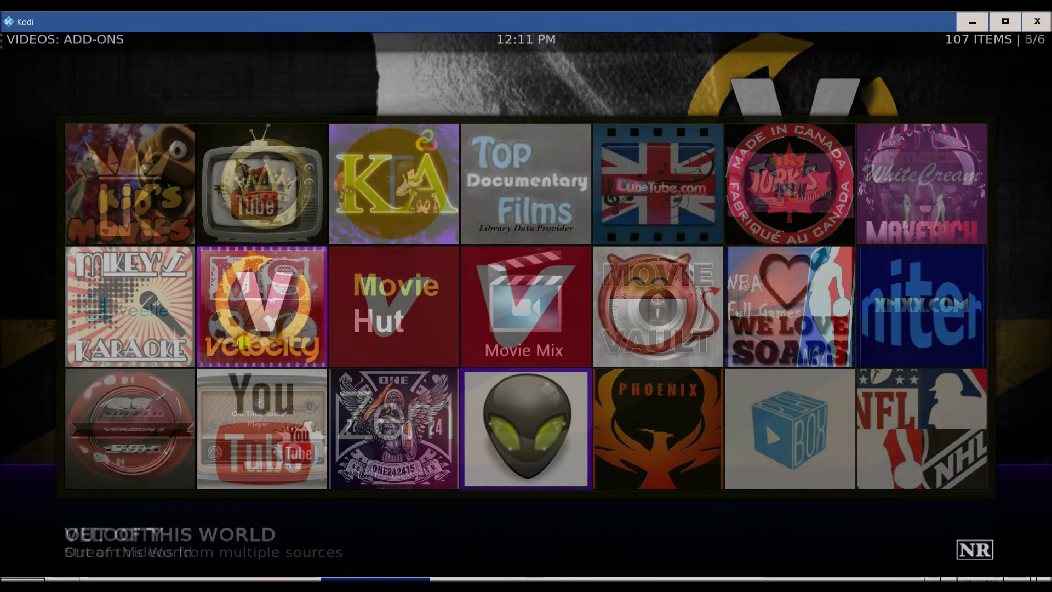
key(Escape)
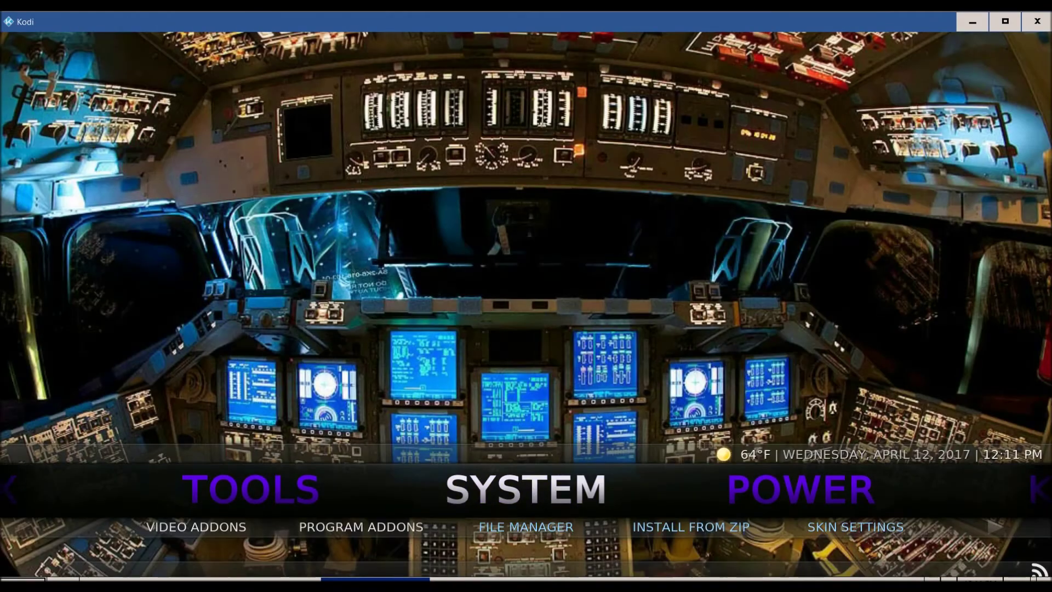
Step: Step left through TOOLS, HER PLACE, UK TURK, SANCTUARY, EVOLVE, PHOENIX, LIVE TV and NETWORKS to MORE
key(Left)
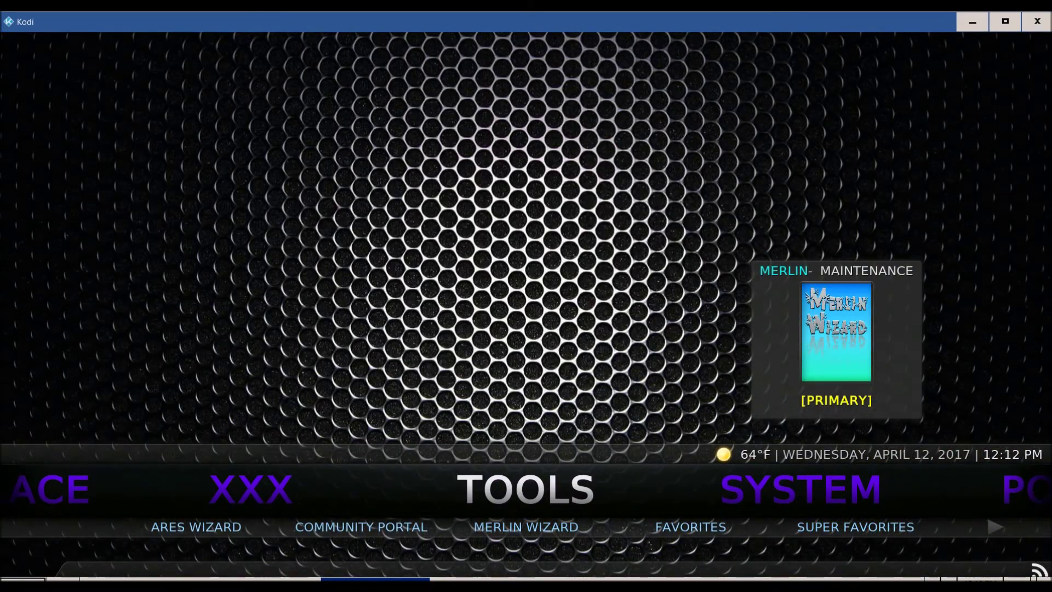
key(Left)
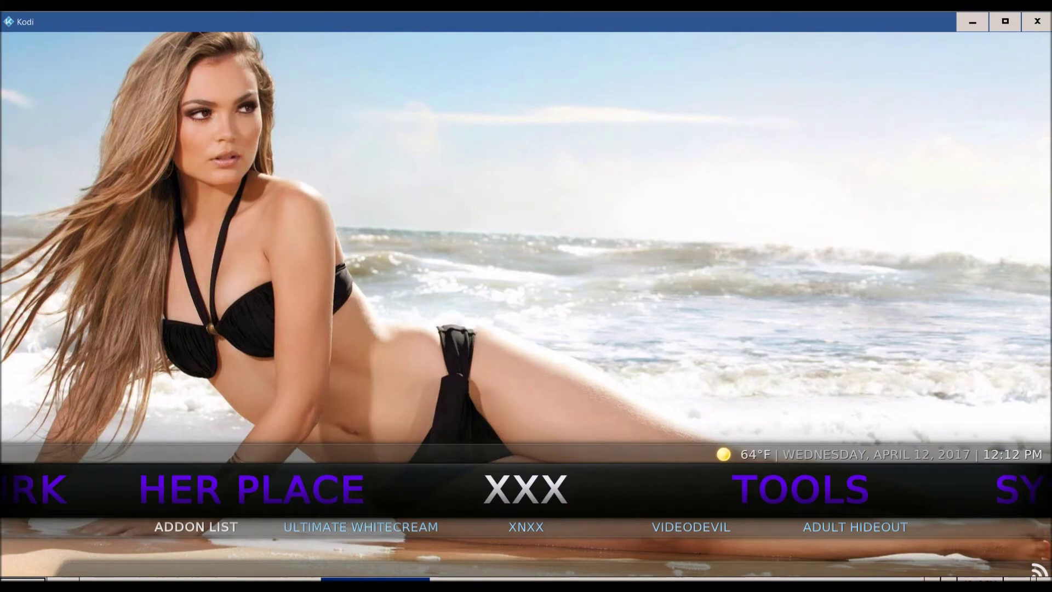
key(Left)
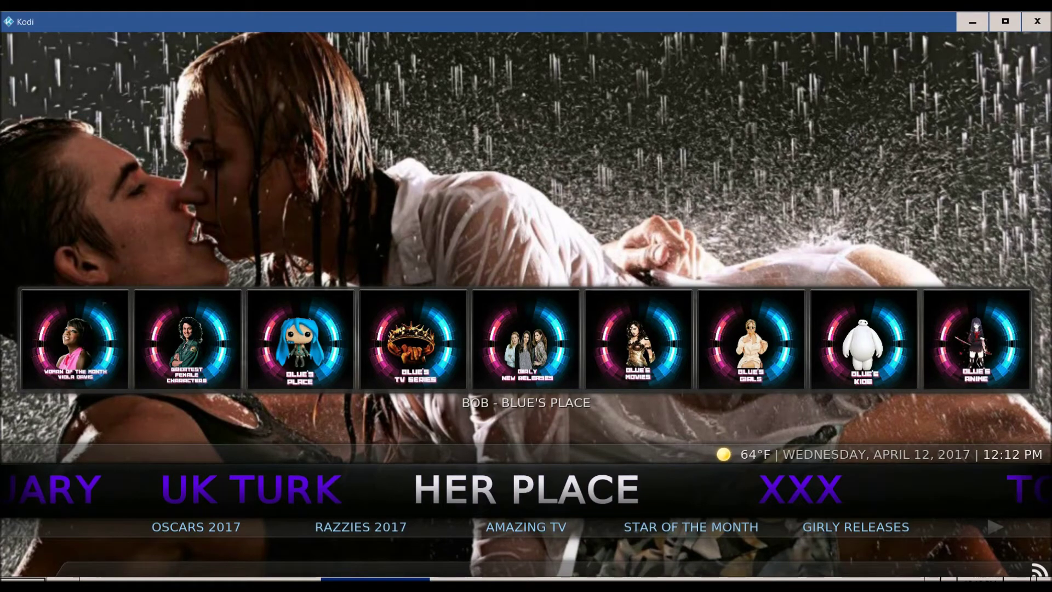
key(Left)
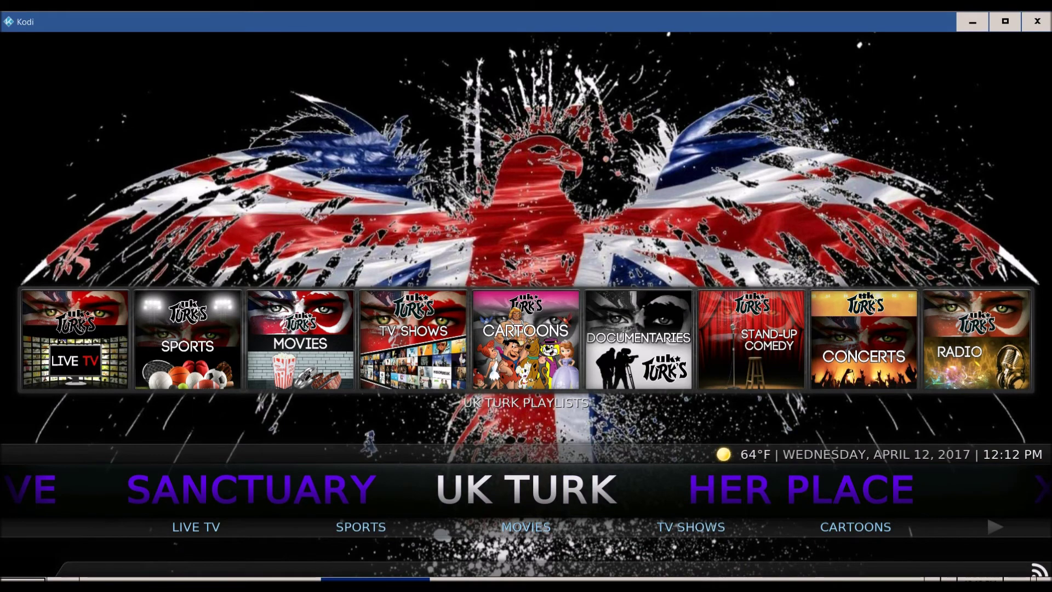
key(Left)
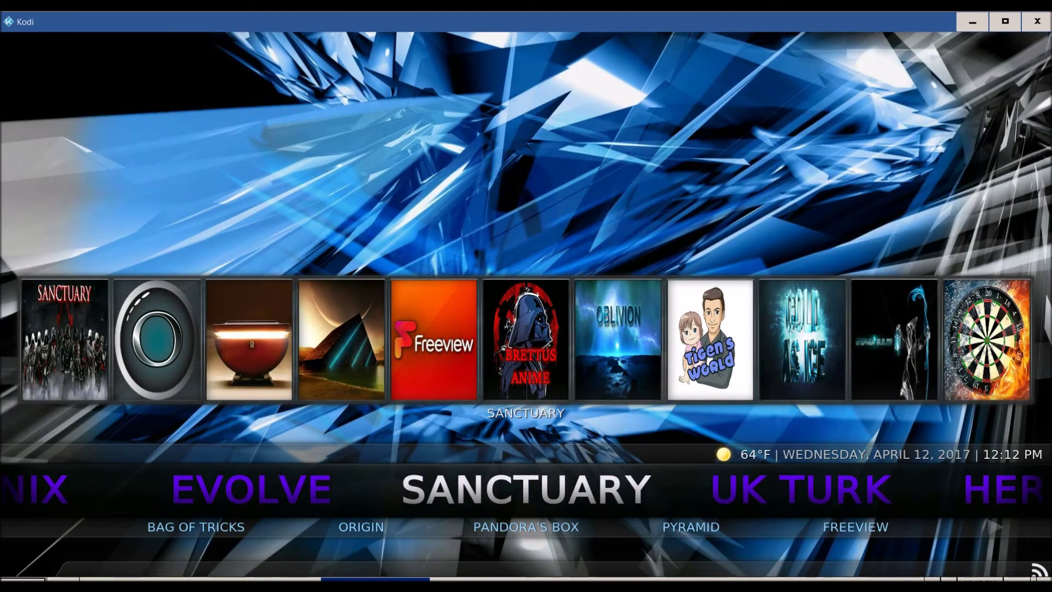
key(Left)
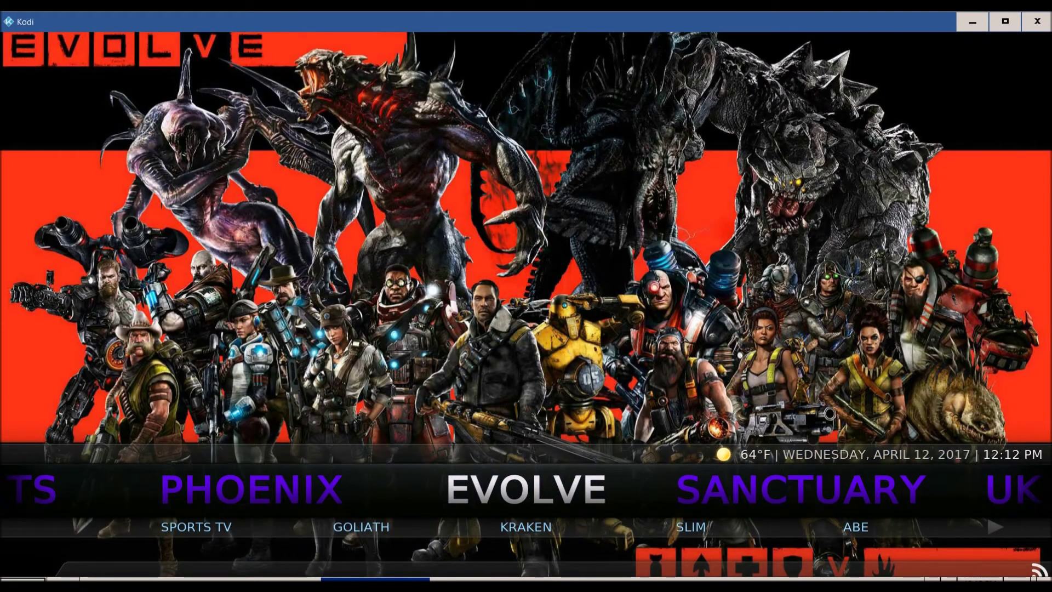
key(Left)
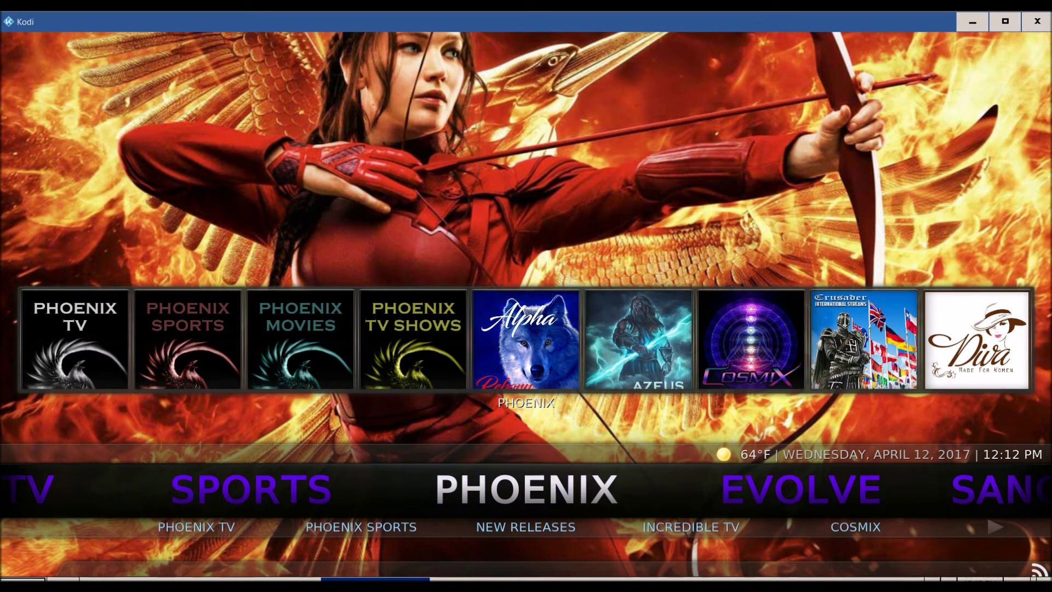
key(Left)
key(Left)
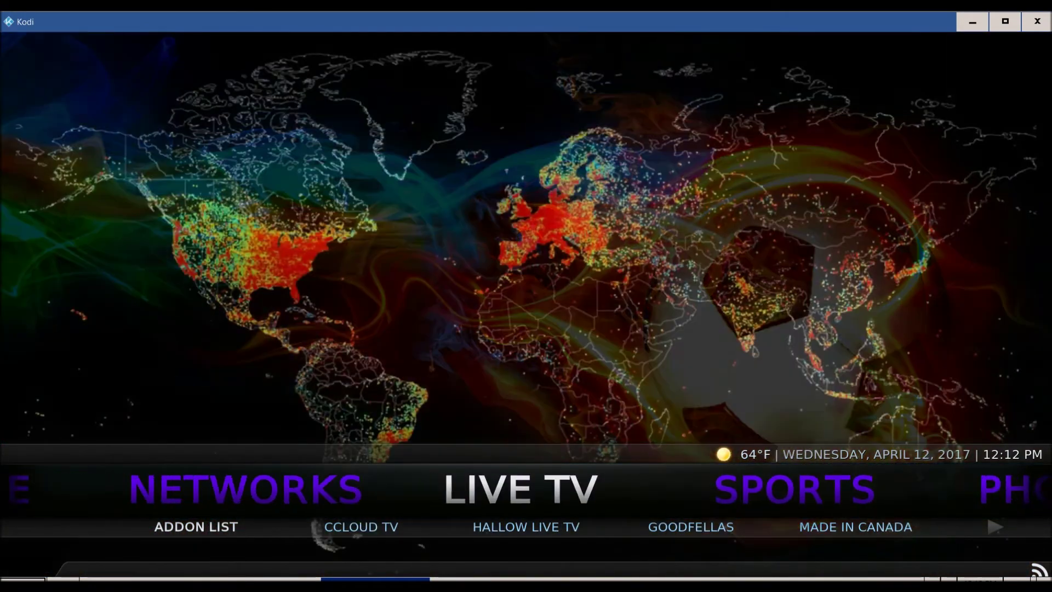
key(Left)
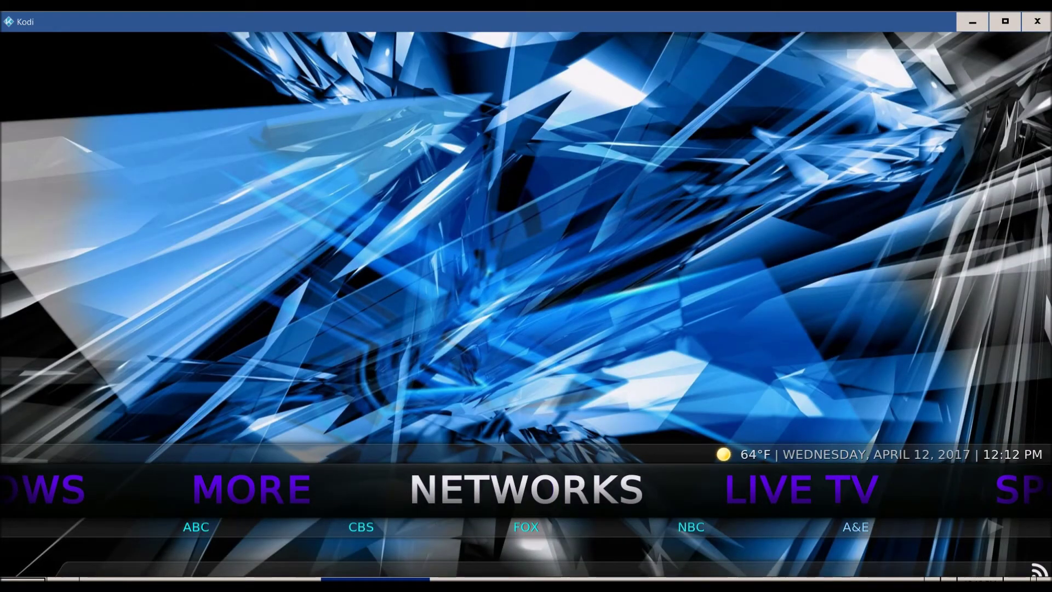
key(Left)
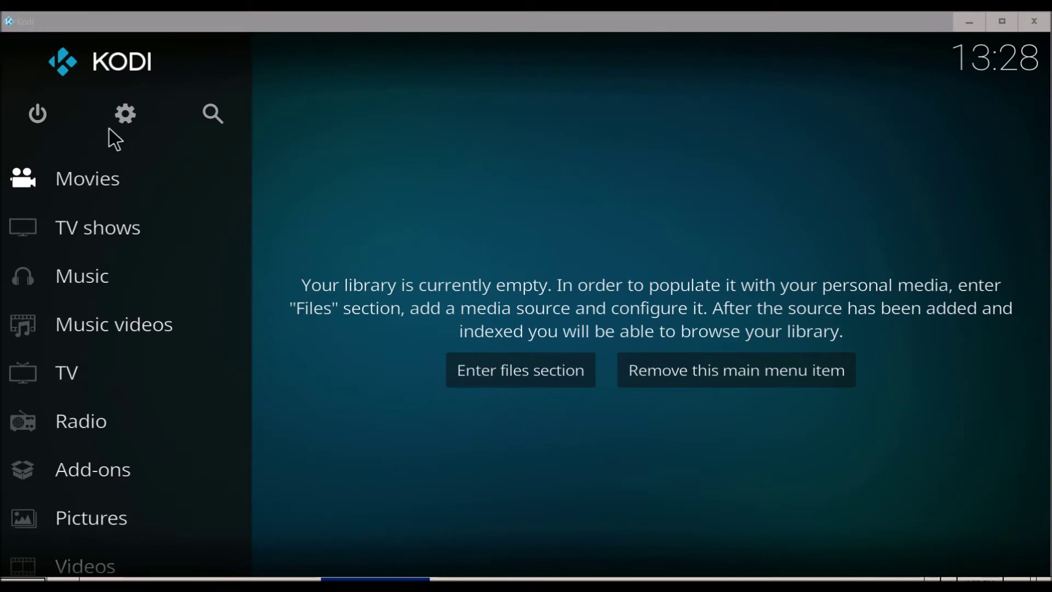
Step: Turn on Unknown sources in System settings > Add-ons and accept the warning
click(123, 108)
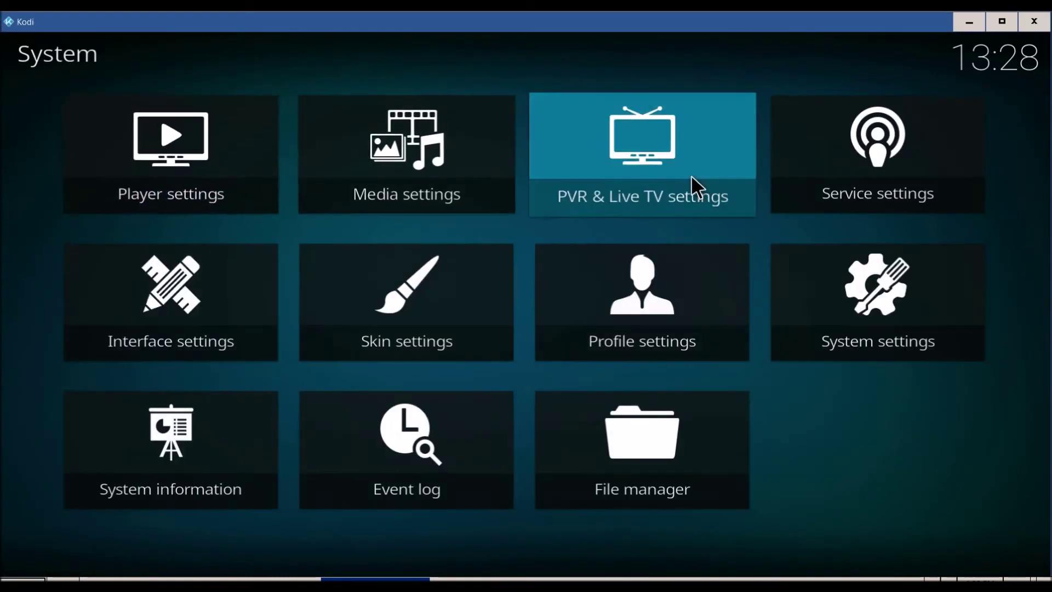
click(829, 293)
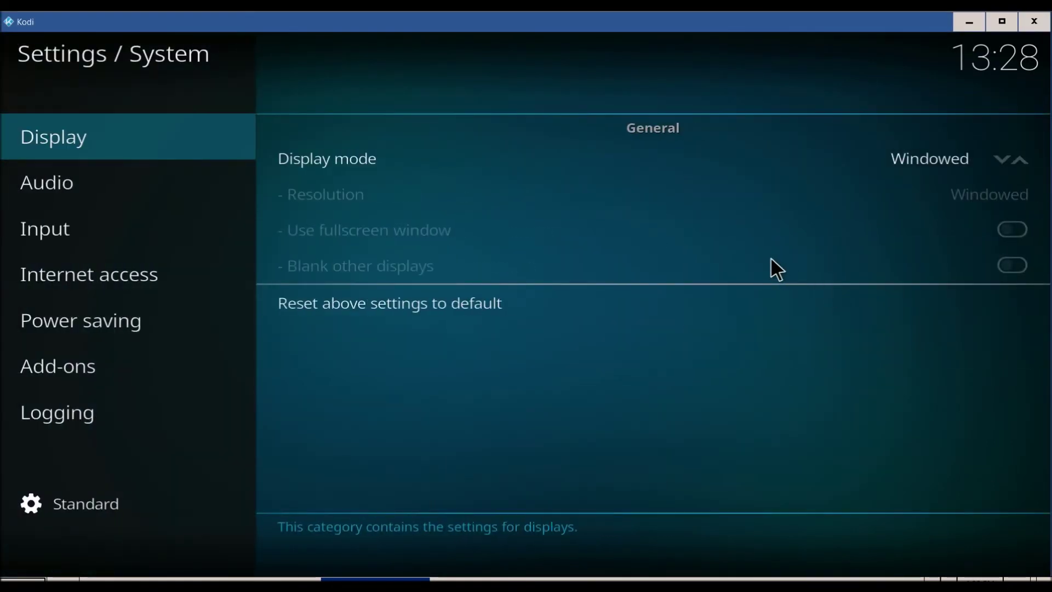
mouse_move(84, 366)
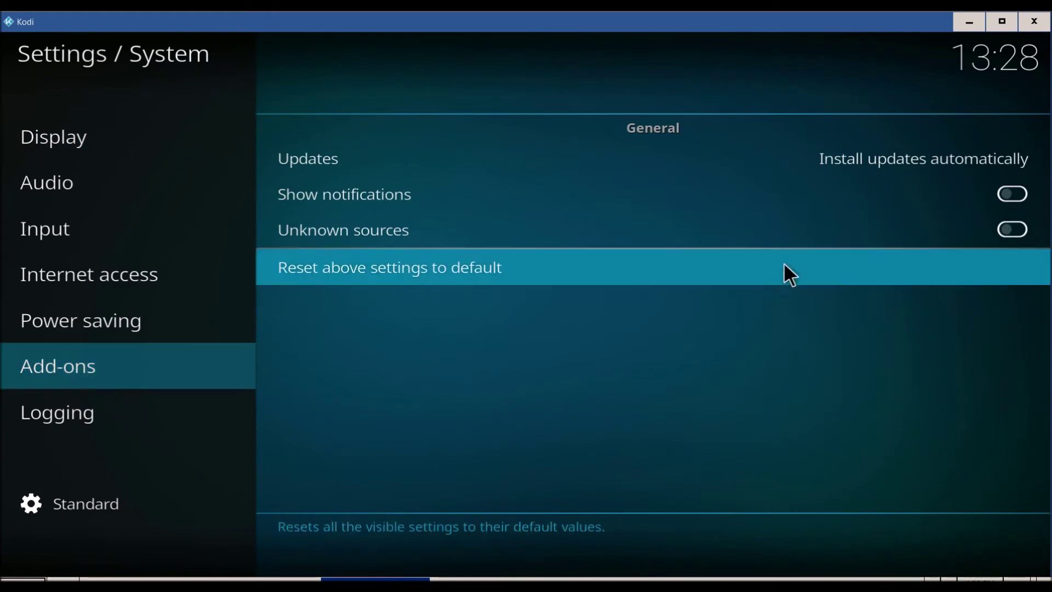
click(1014, 230)
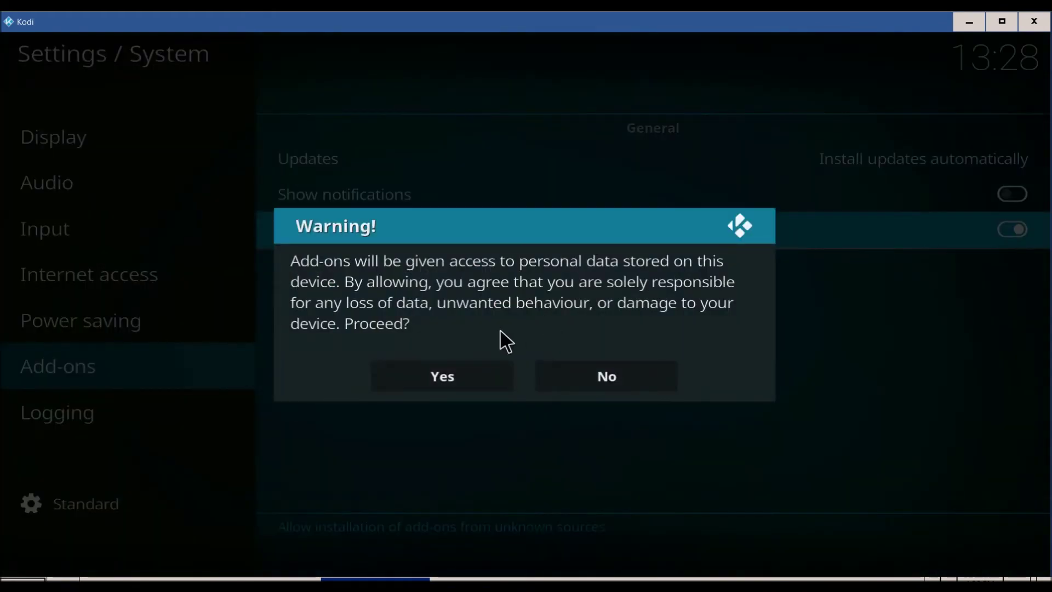
click(446, 376)
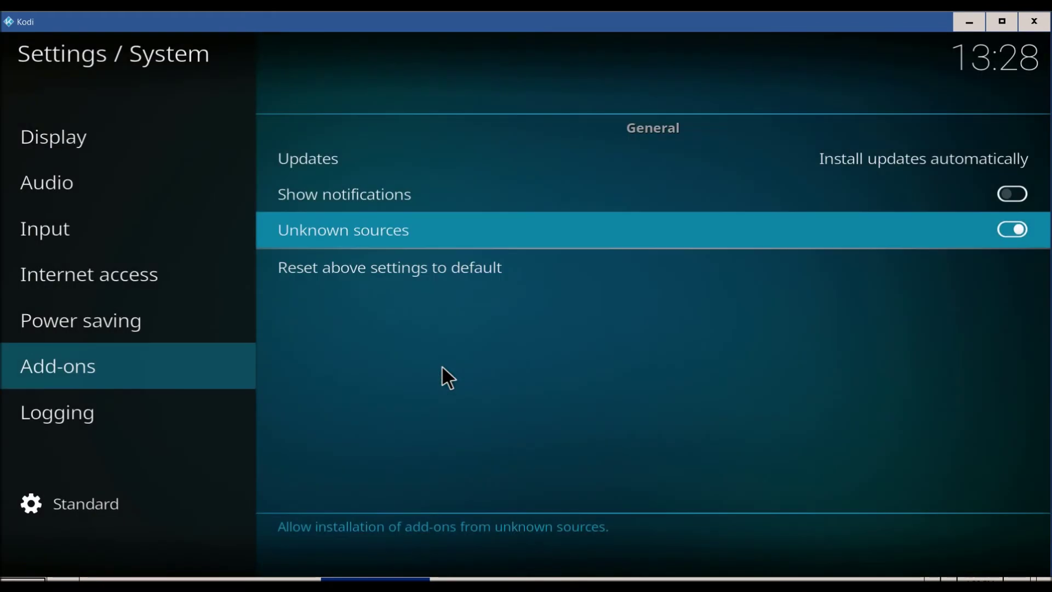
right_click(442, 367)
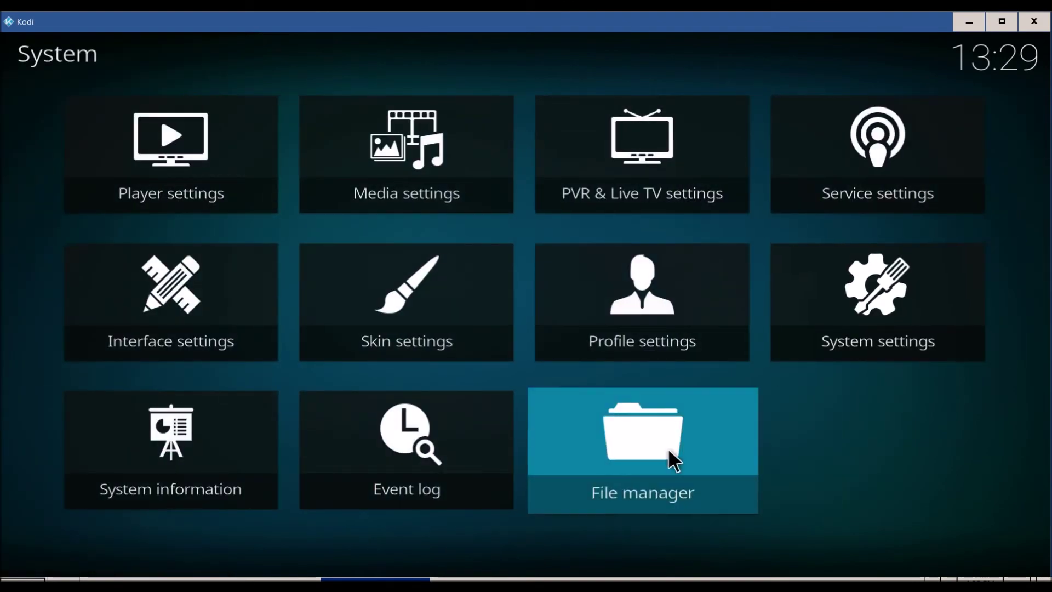
click(669, 448)
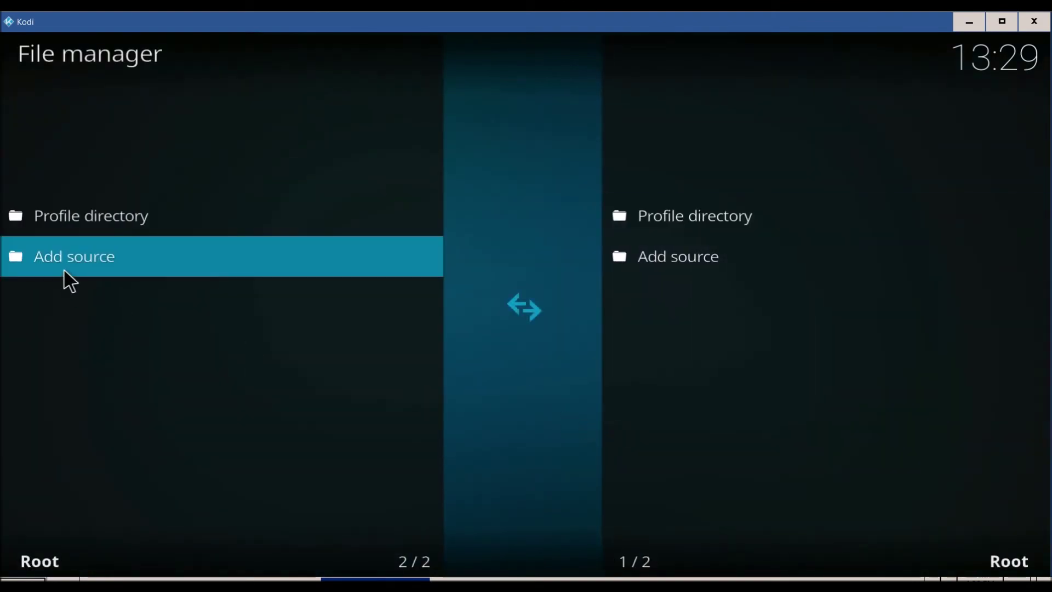
click(63, 265)
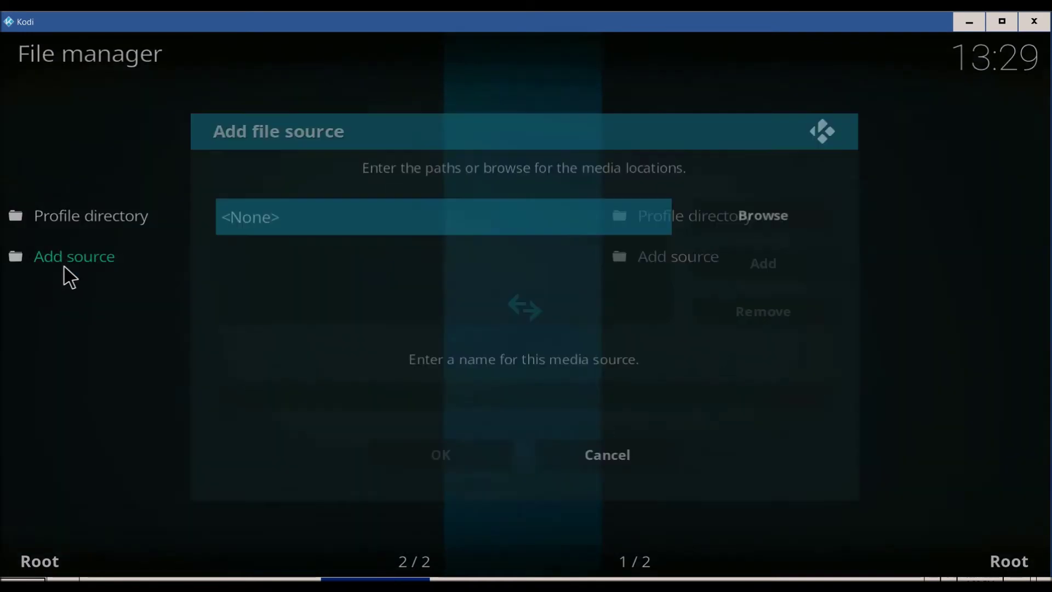
click(273, 225)
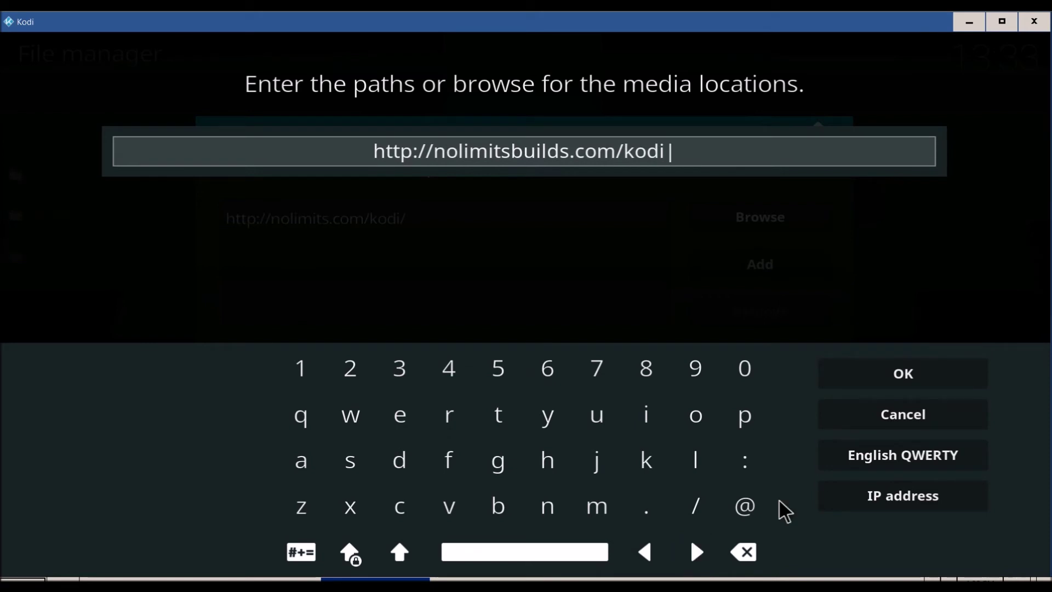
click(970, 383)
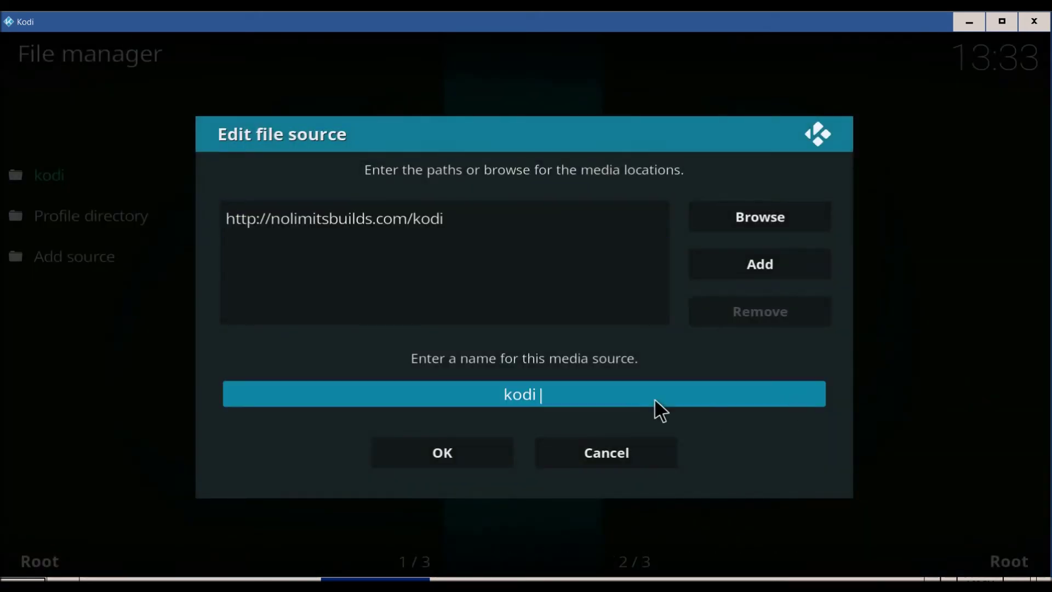
click(430, 449)
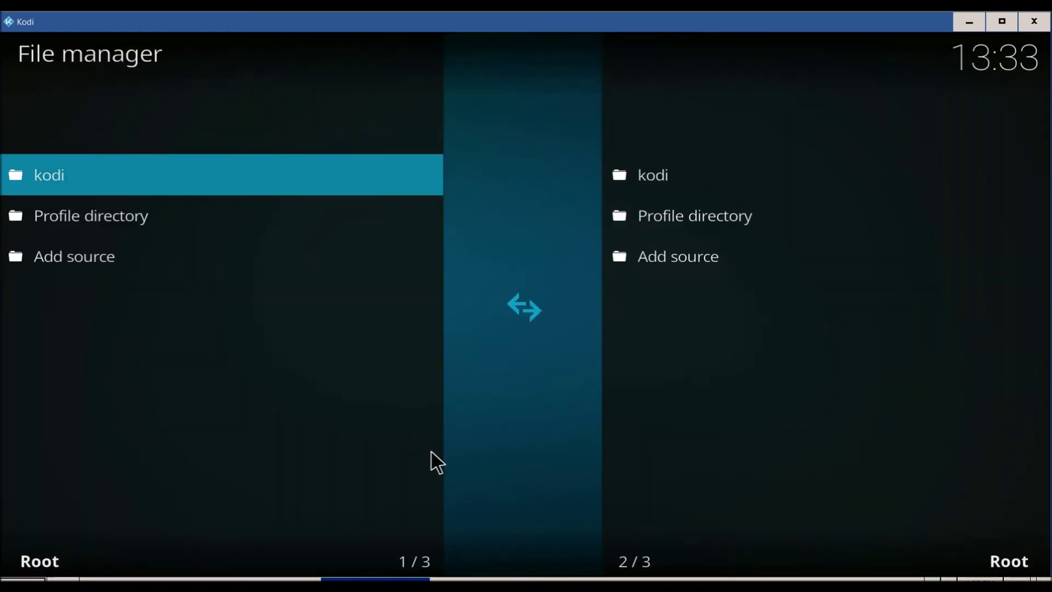
key(Escape)
key(Escape)
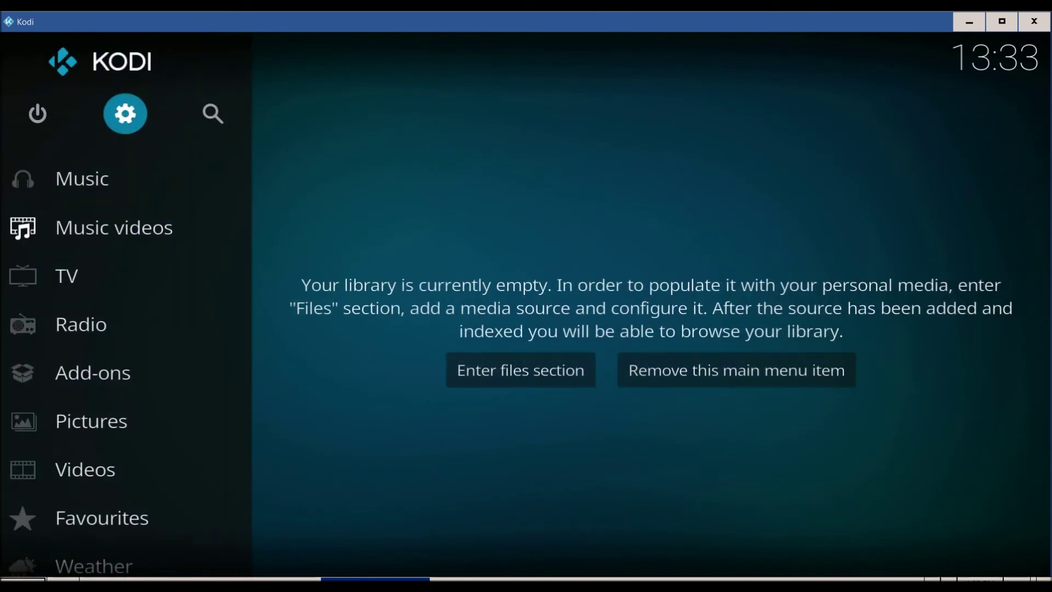
Step: Install plugin.video.nolimitswizard.zip from the kodi source using Install from zip file
click(70, 365)
click(36, 134)
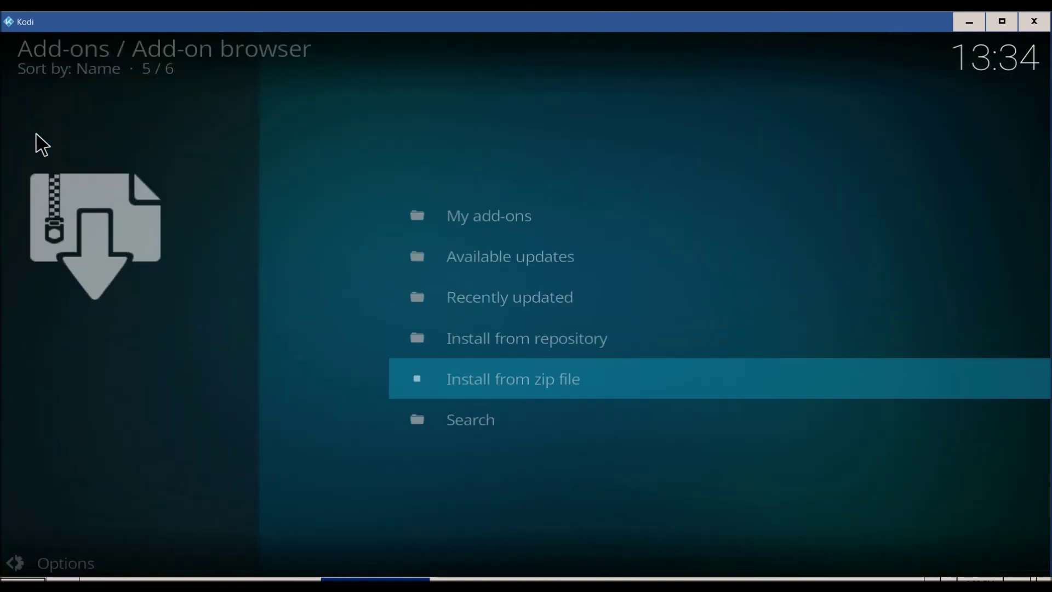
click(472, 371)
click(342, 268)
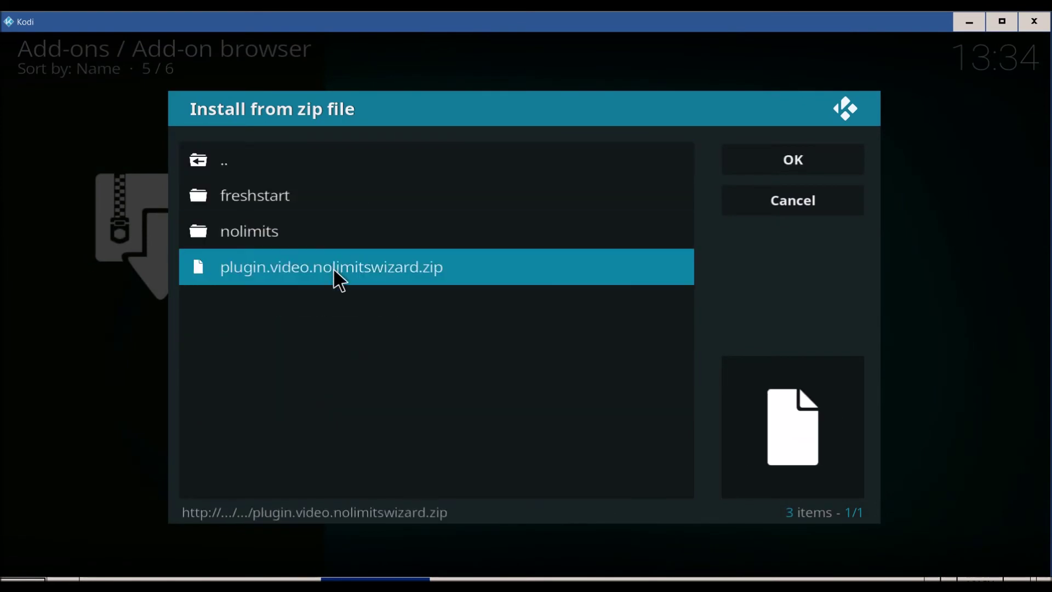
click(334, 268)
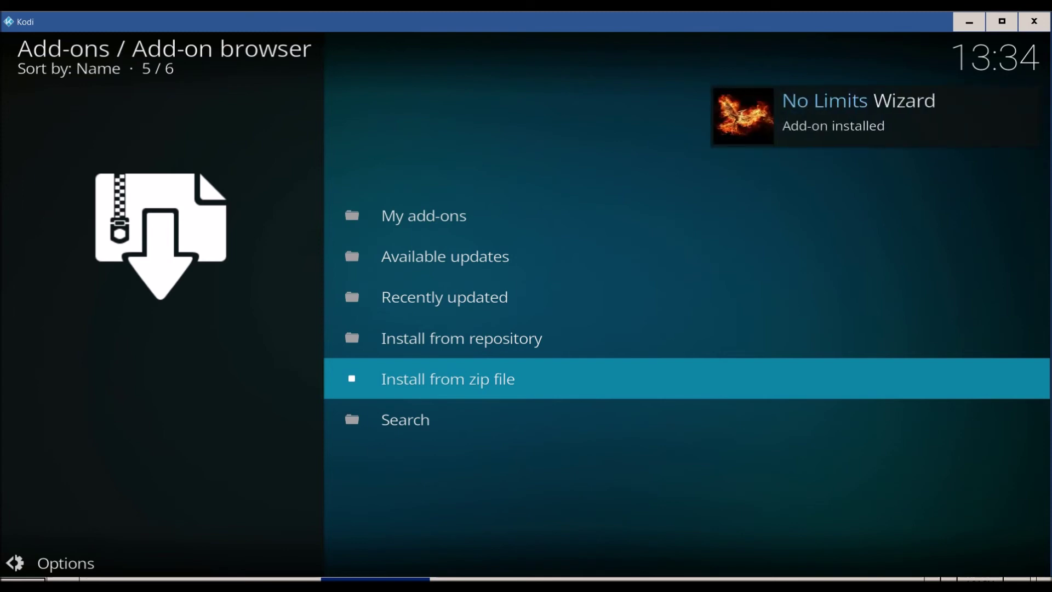
key(Escape)
key(Escape)
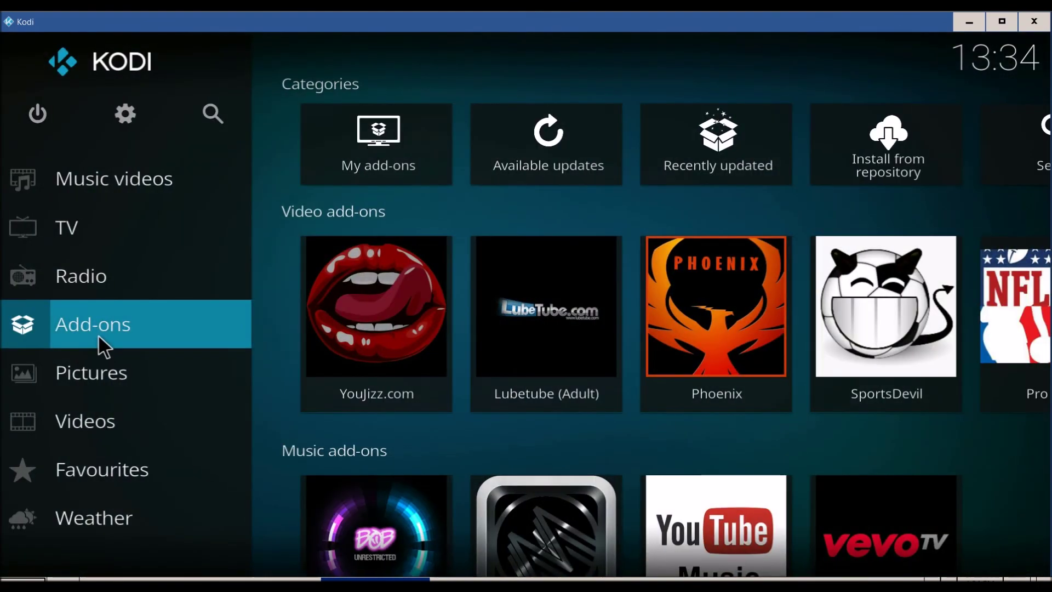
Step: Launch the No Limits Wizard from Program add-ons and start restoring the 1-No Limits Magic (Adult) build
click(97, 334)
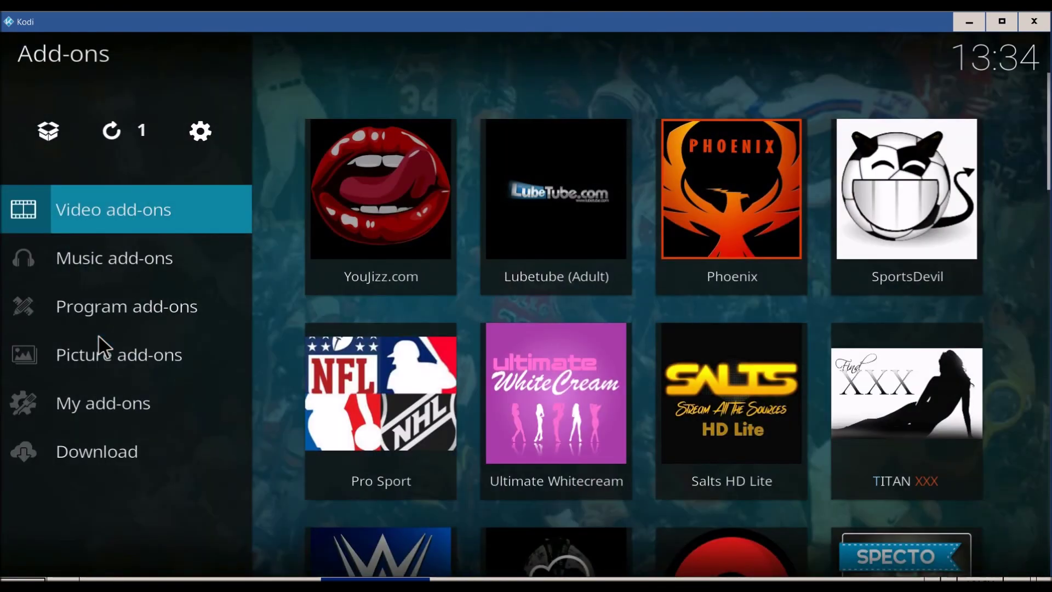
mouse_move(101, 312)
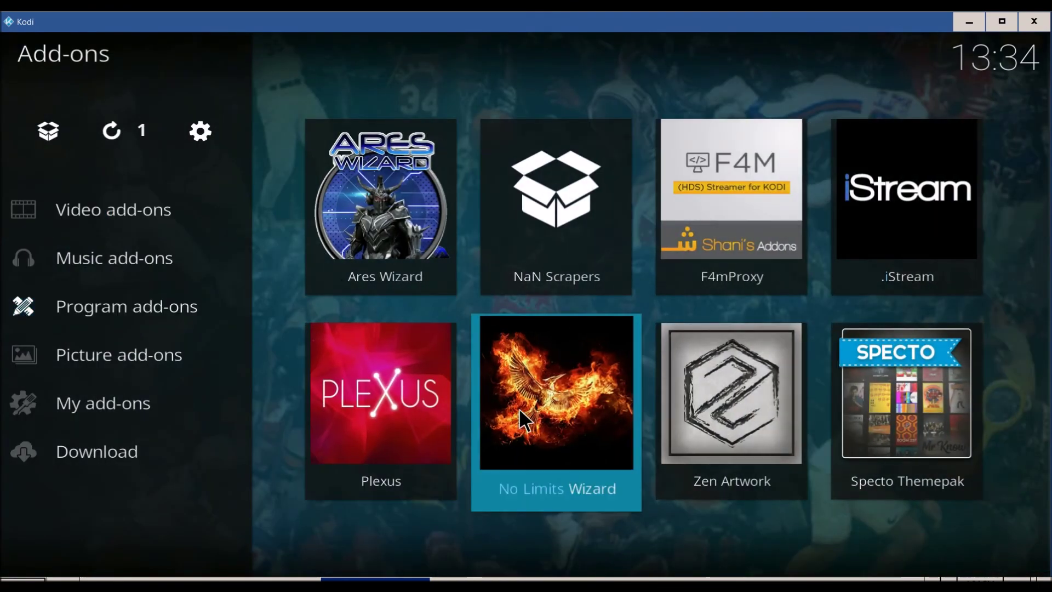
click(548, 406)
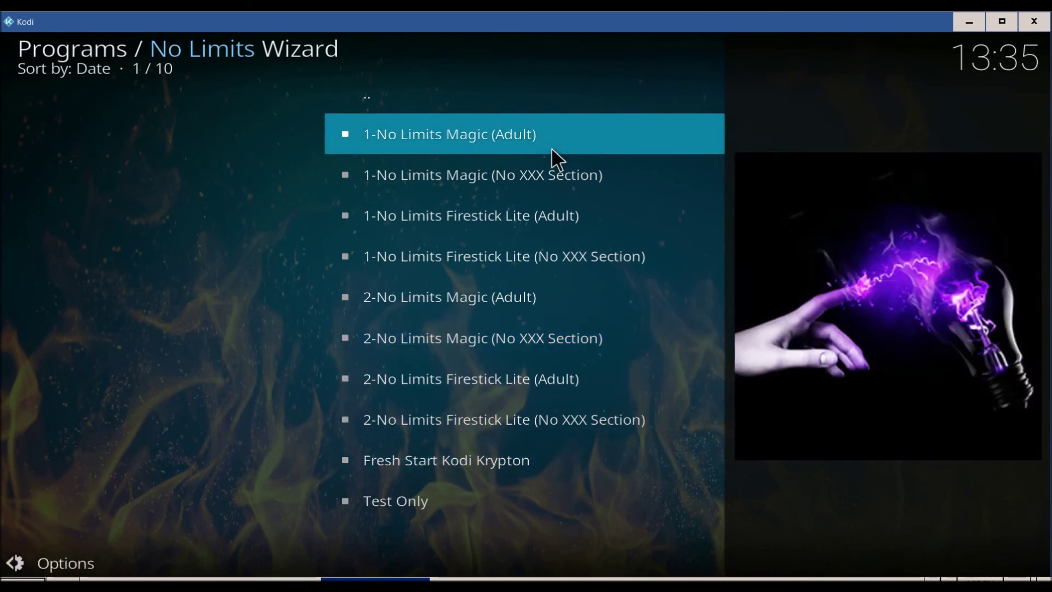
click(441, 137)
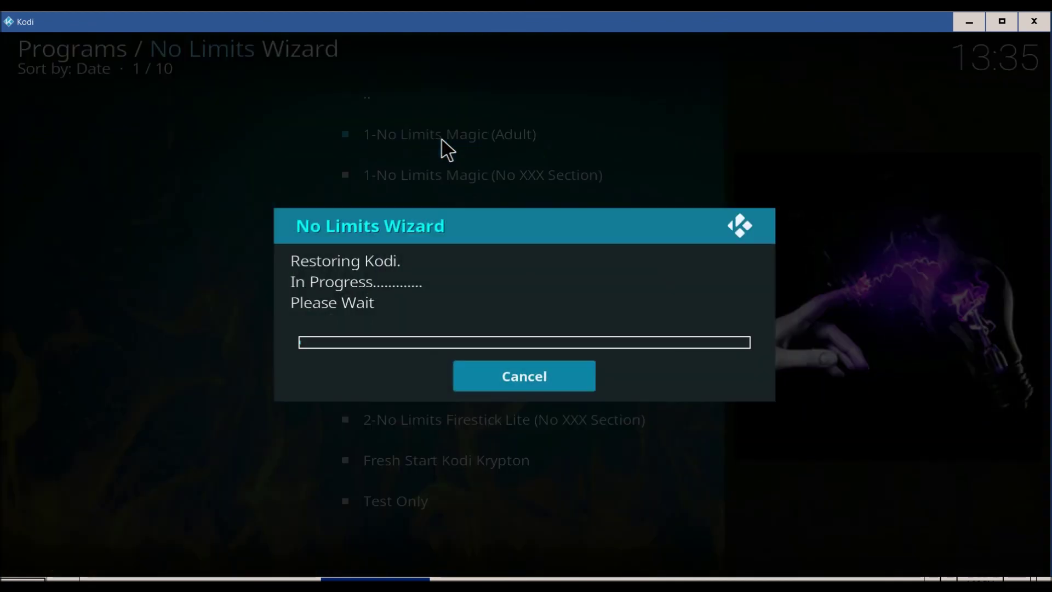